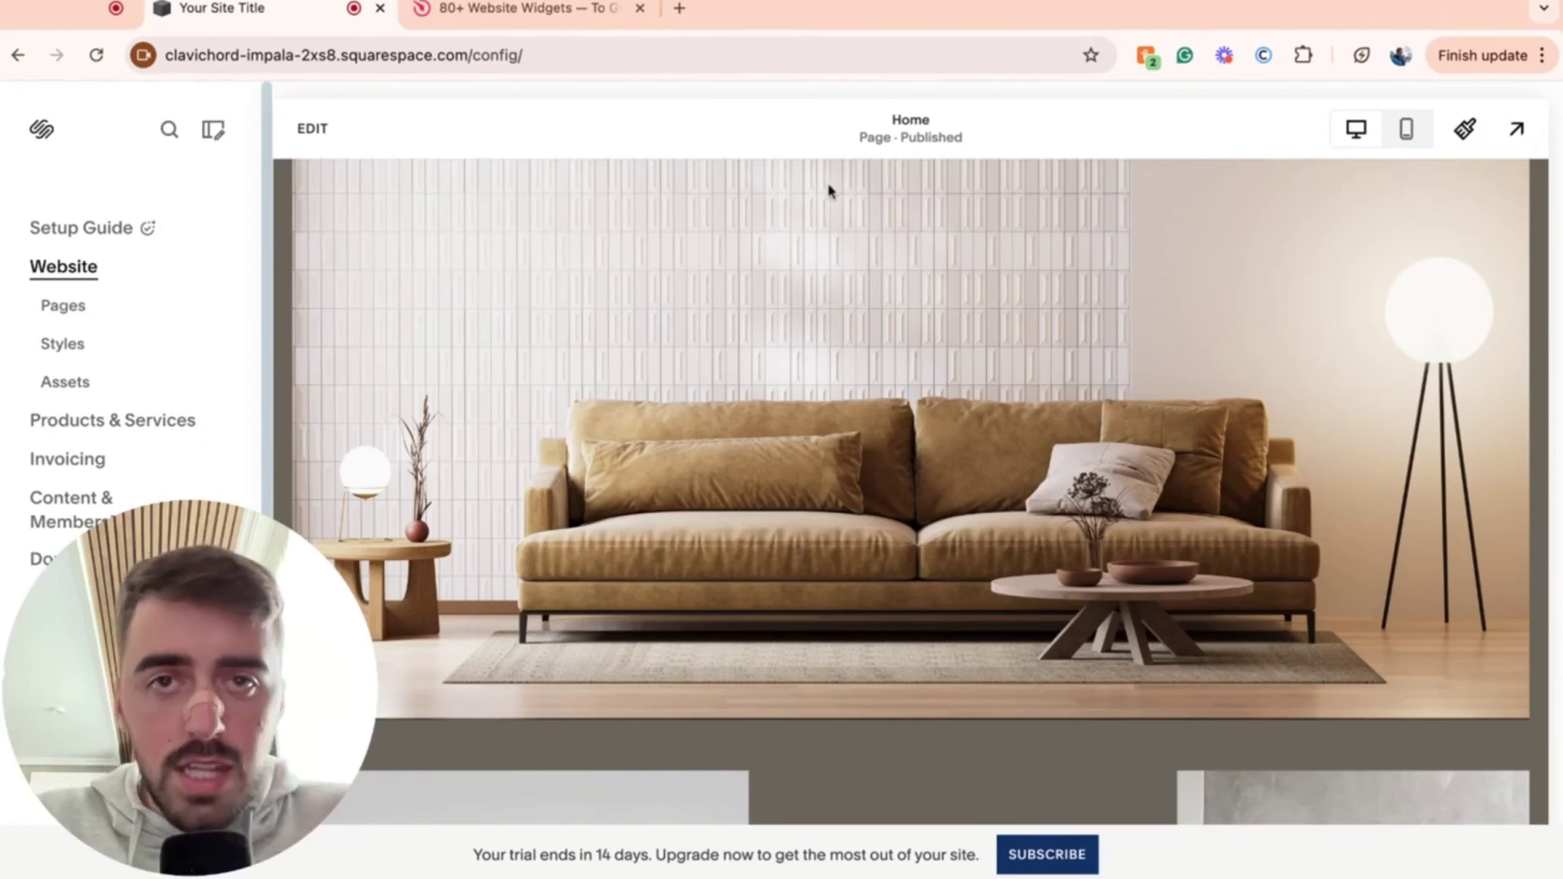
On elfsight.com, go to the Countdown Timer widget page under E-commerce in the Widgets menu
{"action": "left_click", "coordinate": [574, 10]}
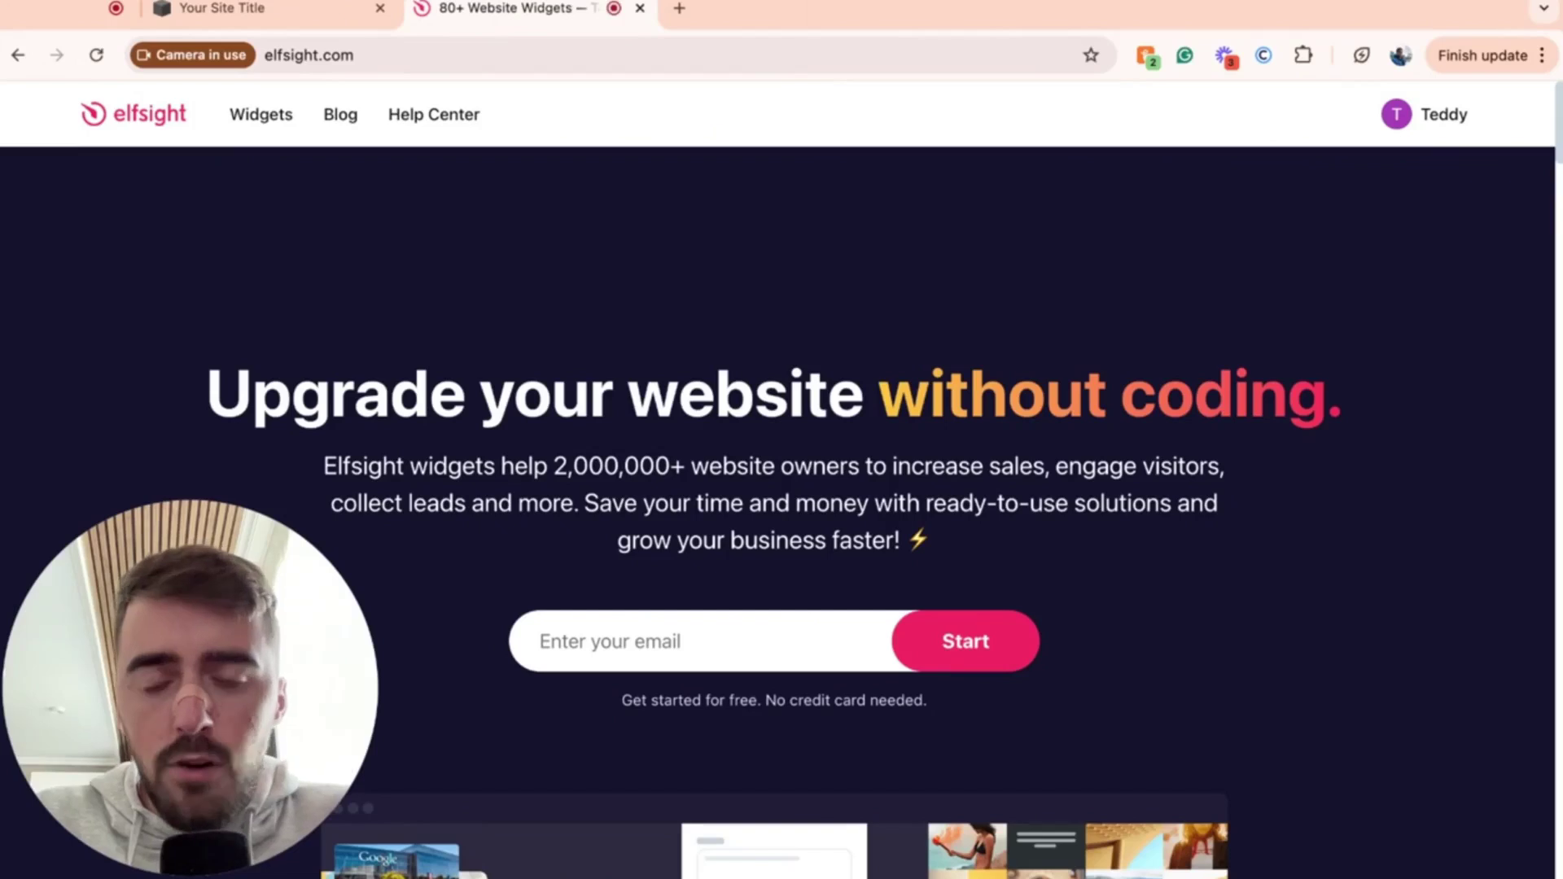
{"action": "left_click", "coordinate": [182, 837]}
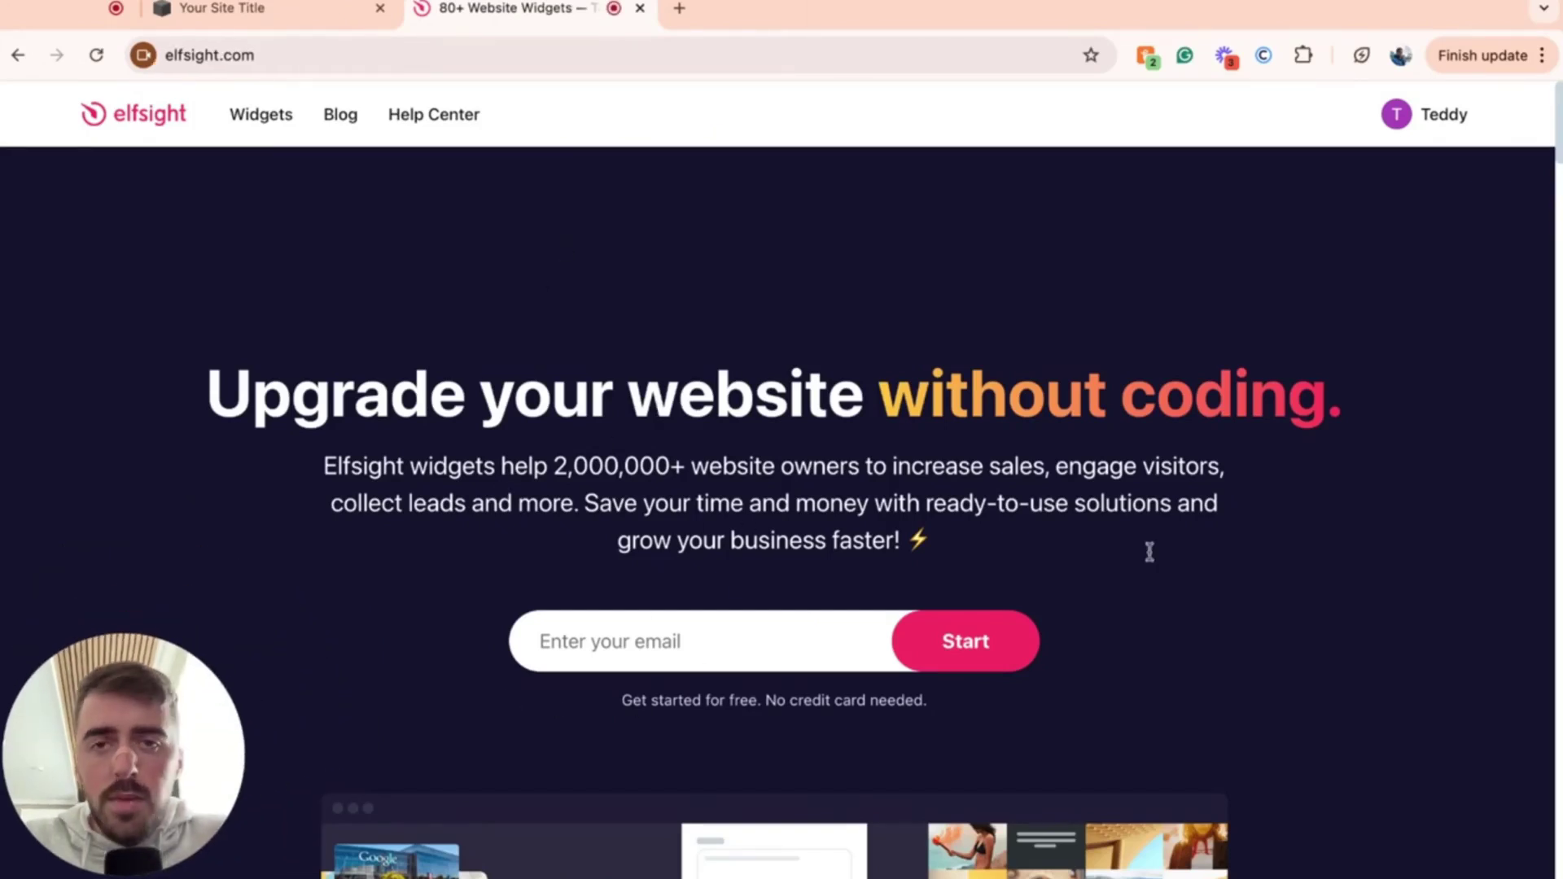
{"action": "mouse_move", "coordinate": [247, 126]}
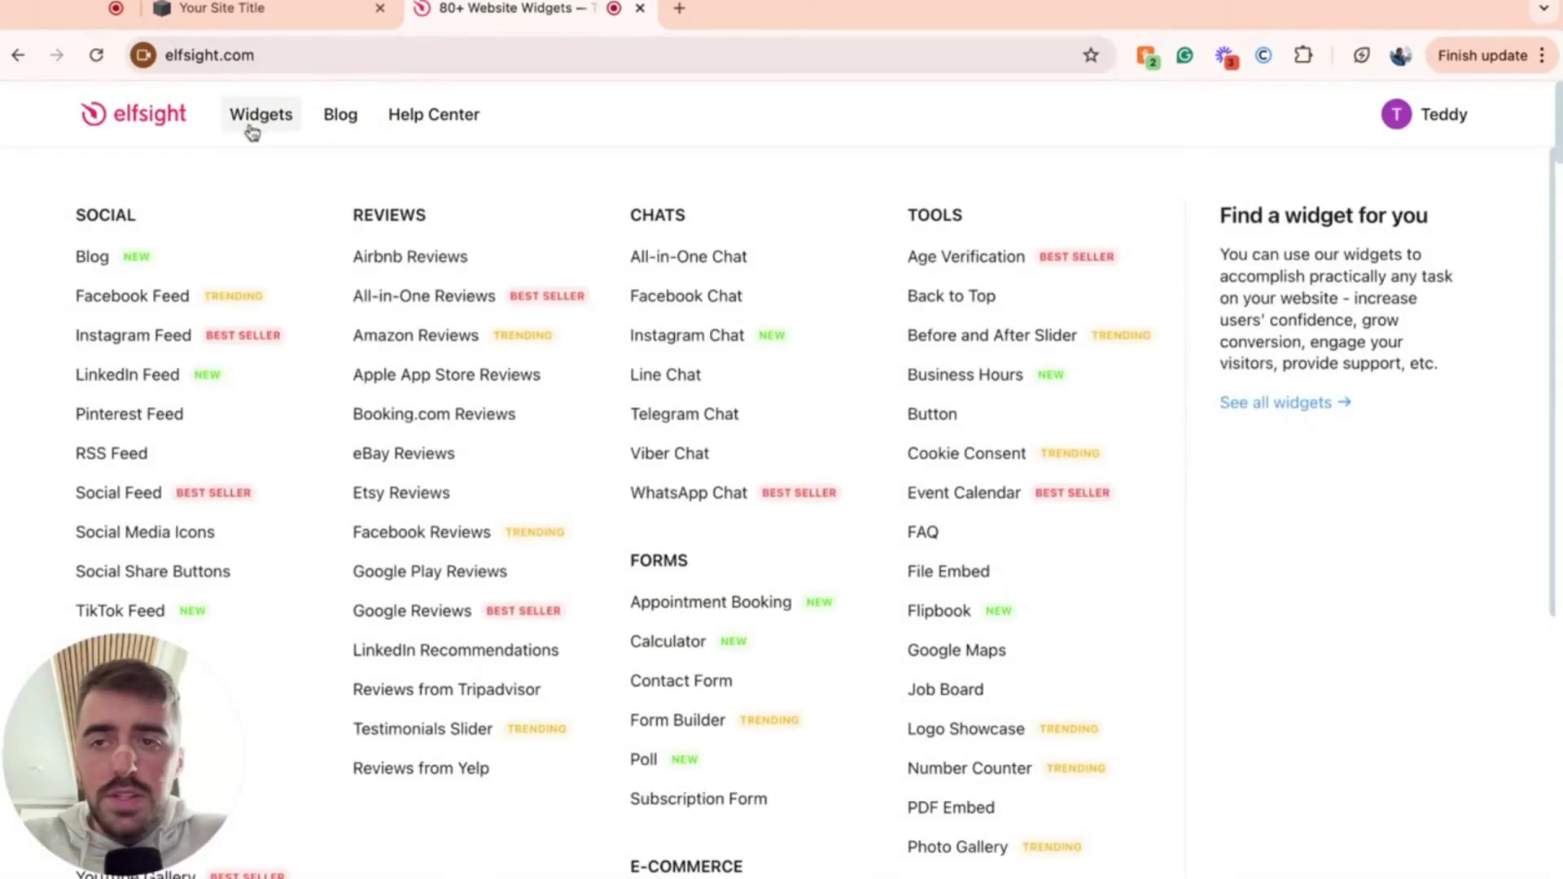
{"action": "scroll", "coordinate": [663, 408], "scroll_direction": "down", "scroll_amount": 5}
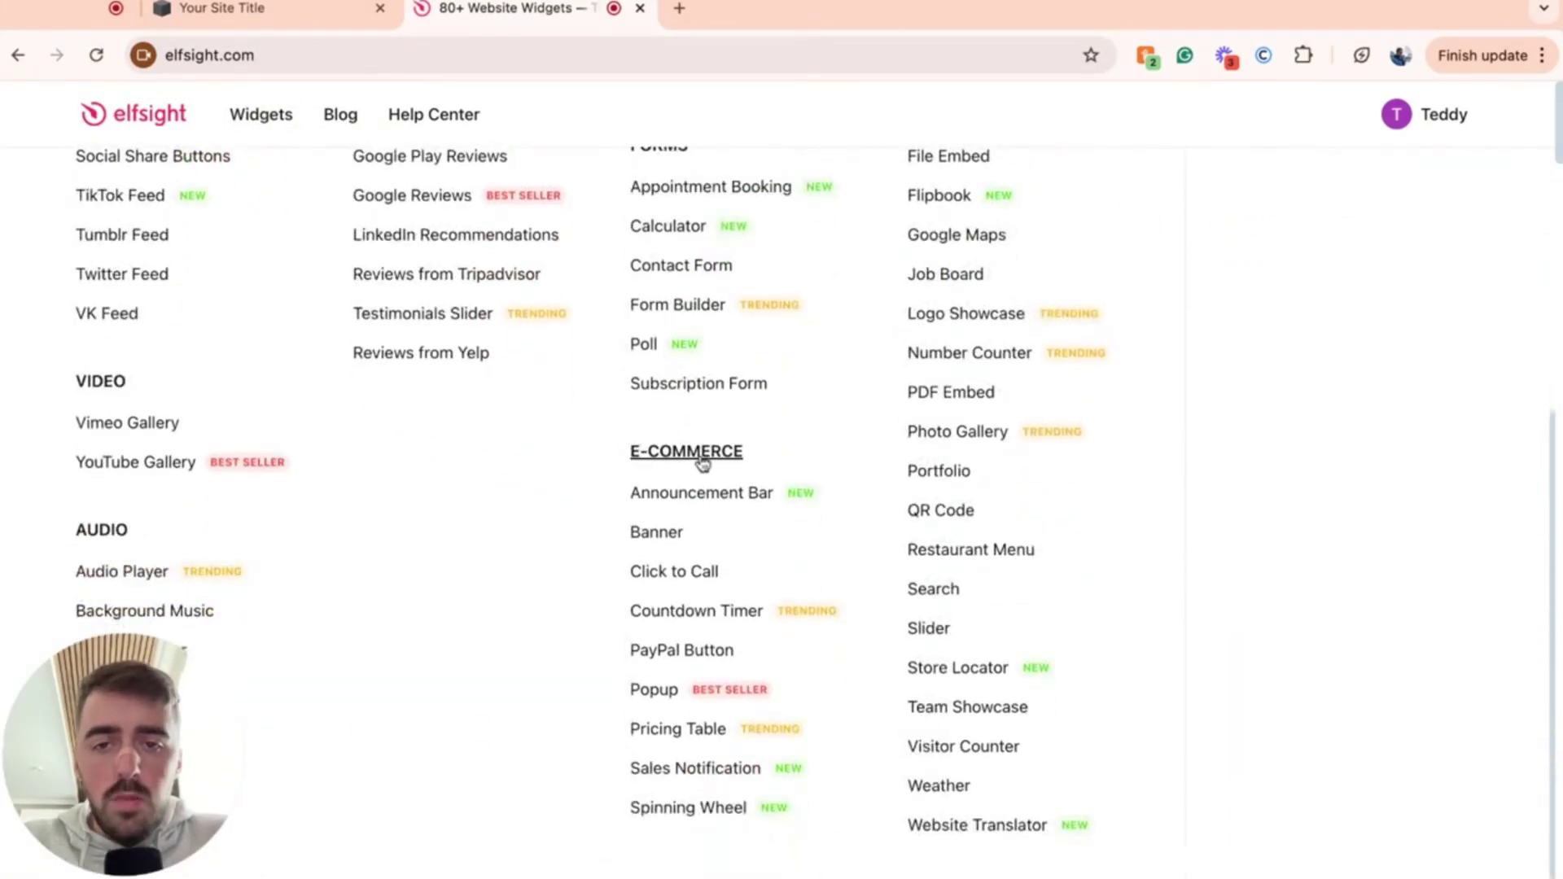
{"action": "left_click", "coordinate": [716, 616]}
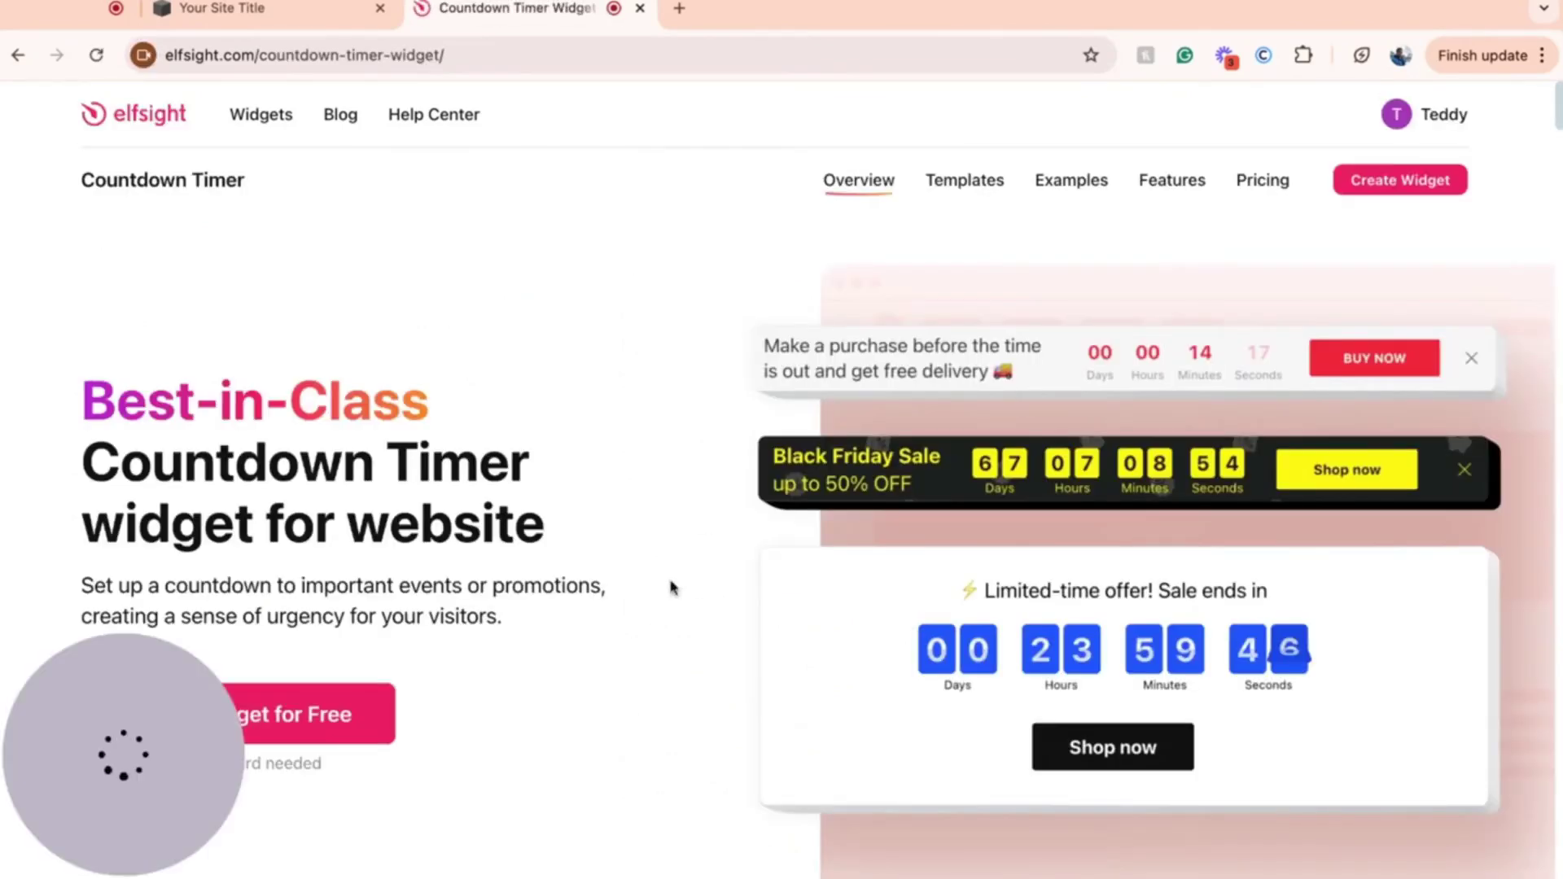
Create a free Countdown Timer widget and browse the templates, keeping the 'Limited-time offer' default
{"action": "scroll", "coordinate": [595, 515], "scroll_direction": "down", "scroll_amount": 1}
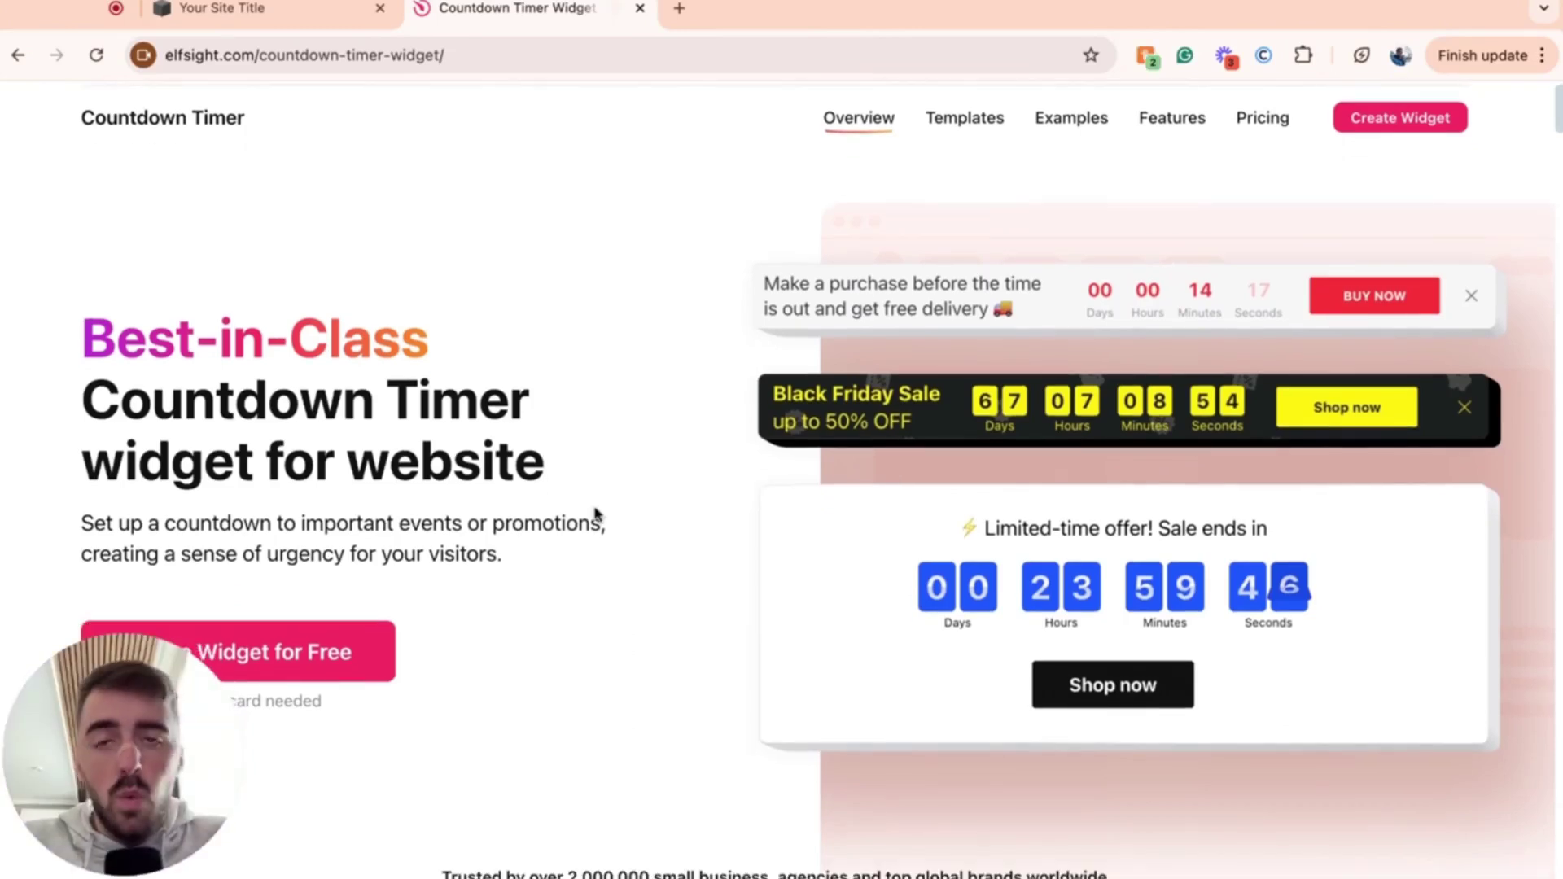
{"action": "scroll", "coordinate": [217, 554], "scroll_direction": "down", "scroll_amount": 2}
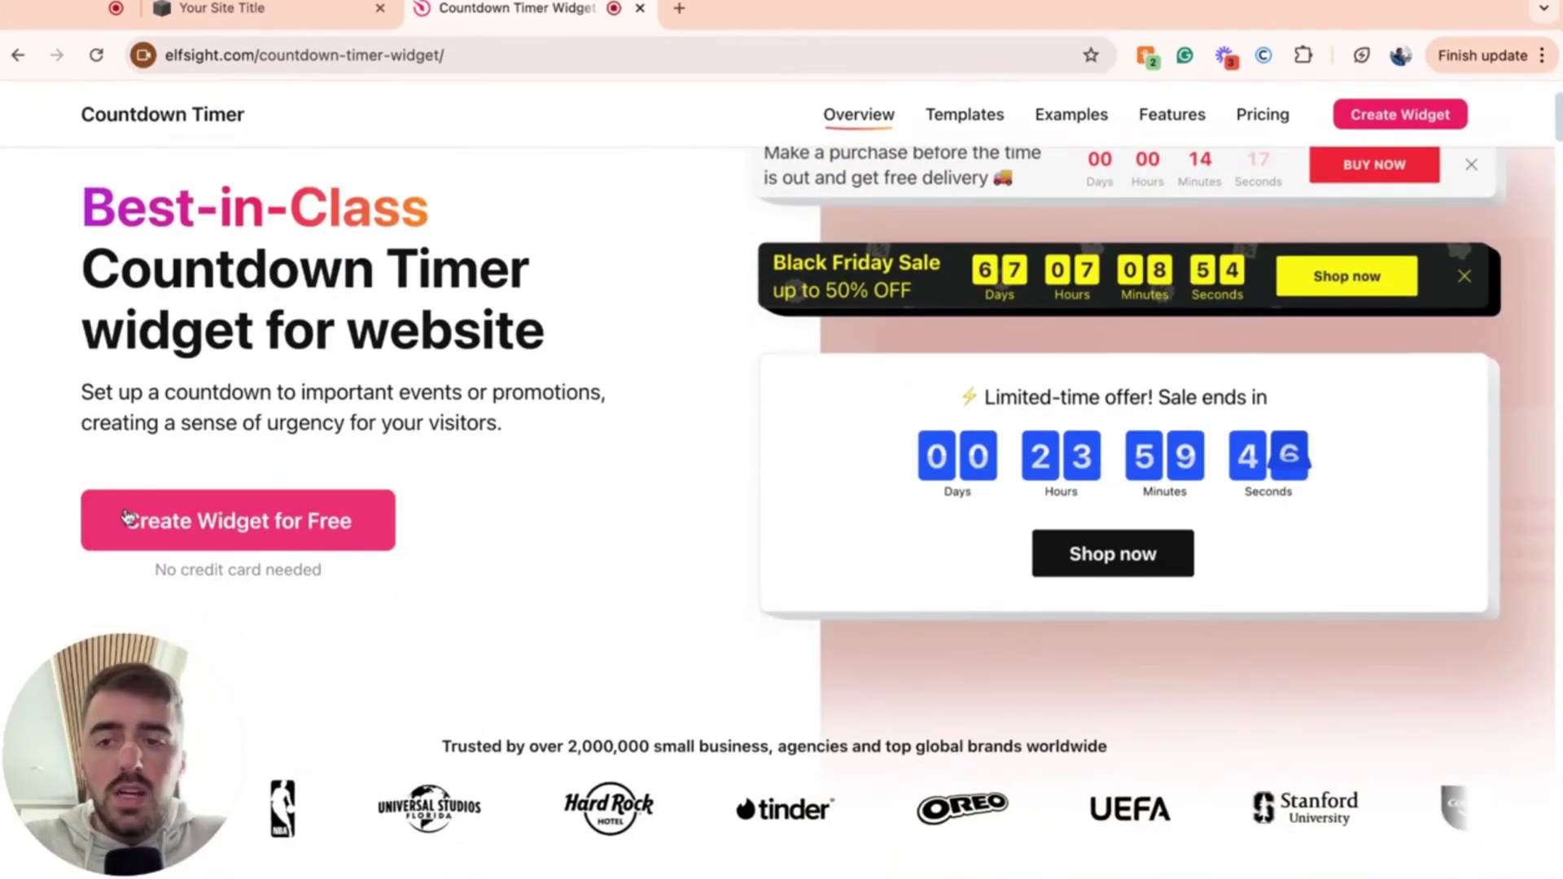
{"action": "left_click", "coordinate": [128, 518]}
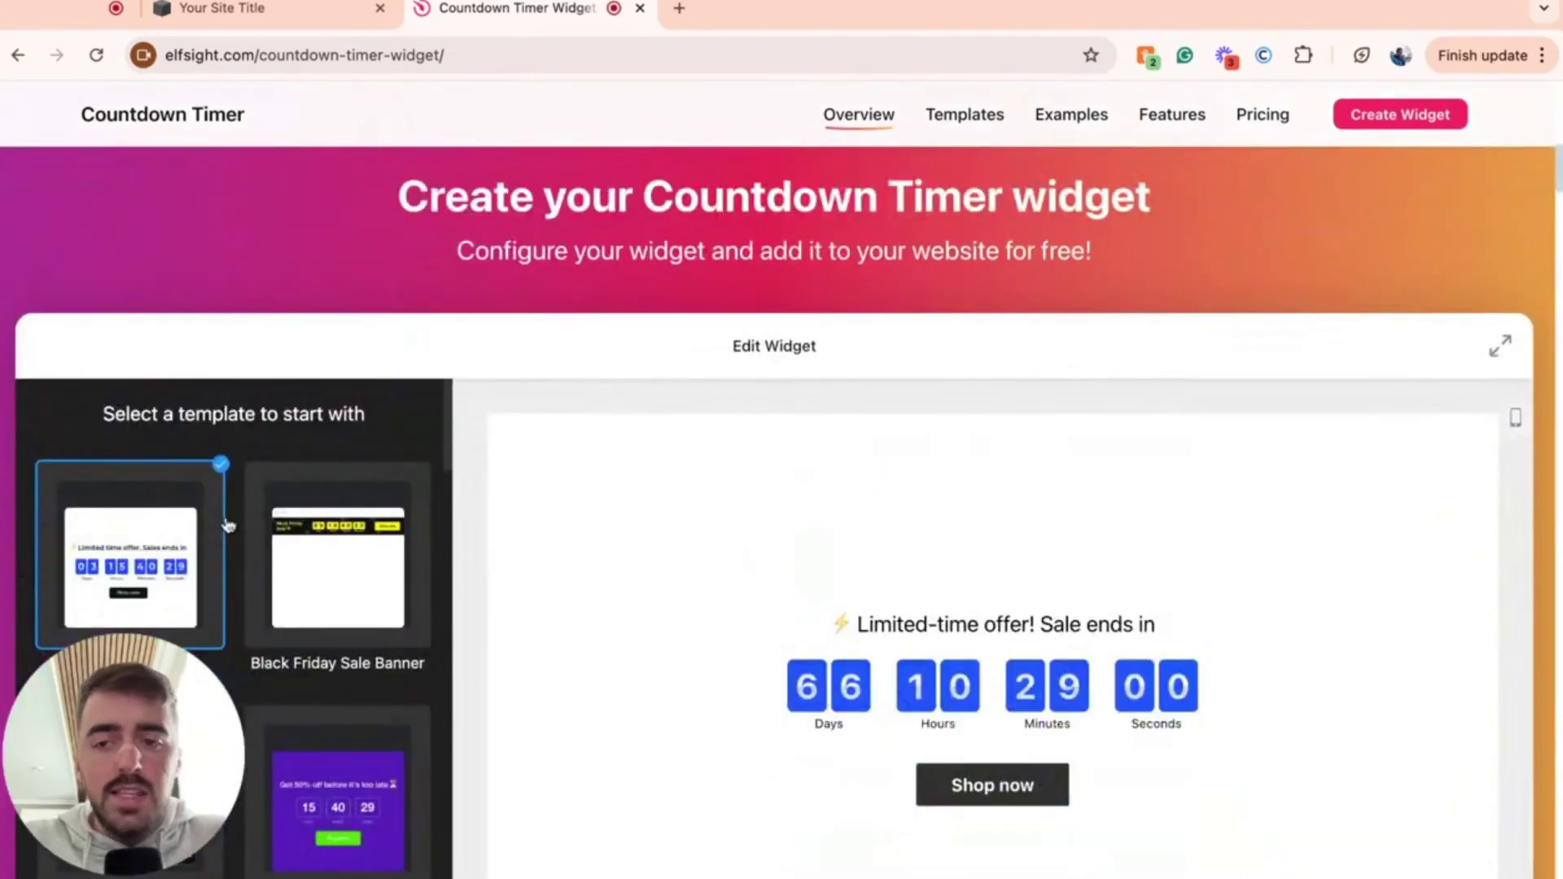
{"action": "scroll", "coordinate": [394, 423], "scroll_direction": "down", "scroll_amount": 1}
{"action": "scroll", "coordinate": [548, 454], "scroll_direction": "down", "scroll_amount": 3}
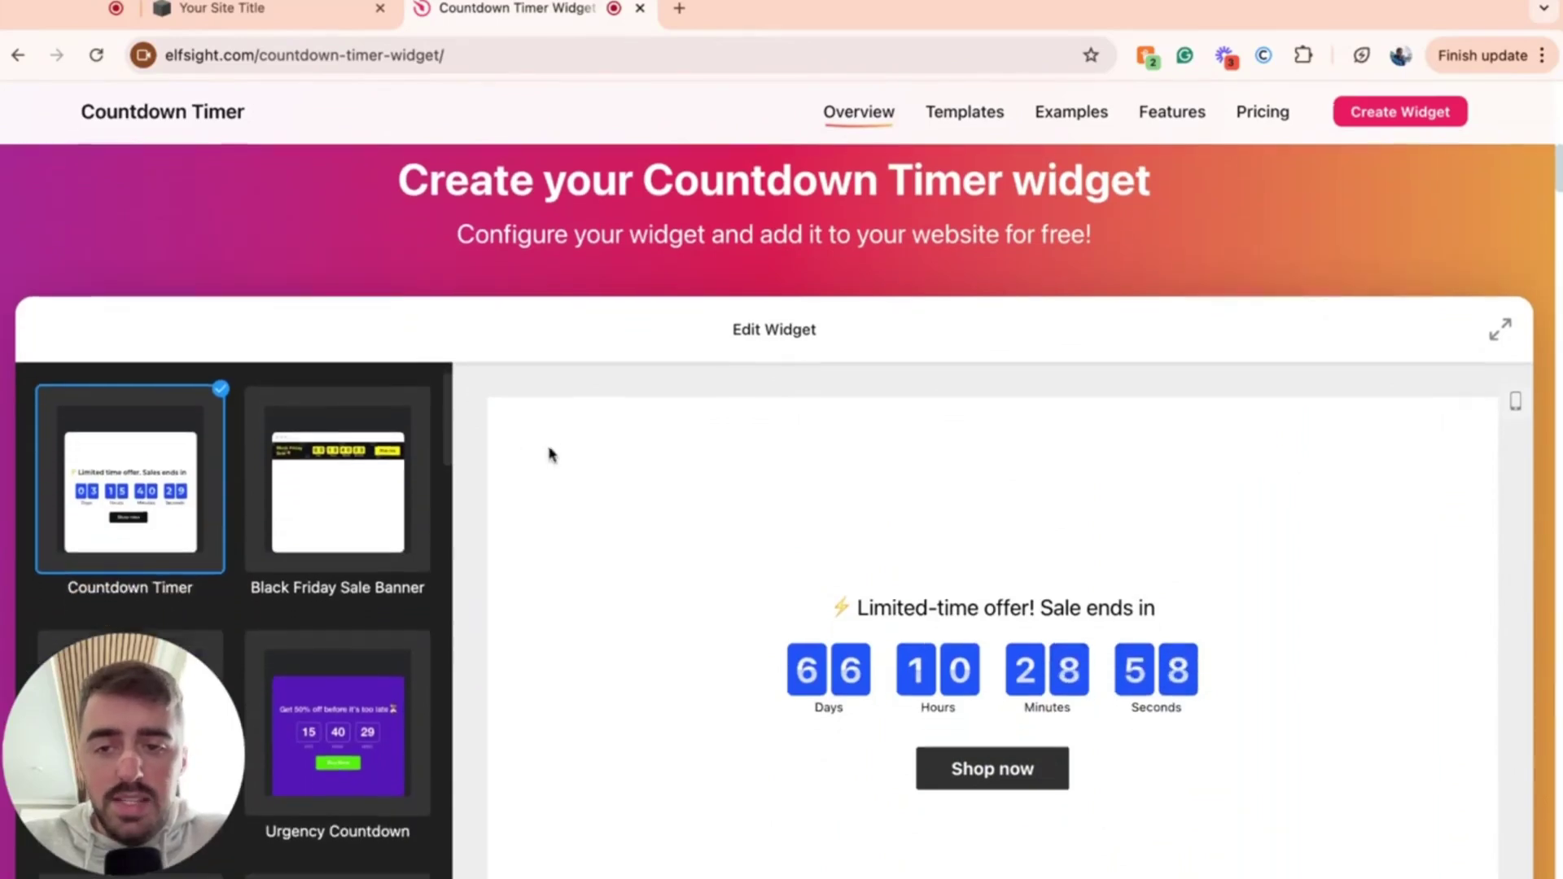
{"action": "scroll", "coordinate": [505, 448], "scroll_direction": "down", "scroll_amount": 1}
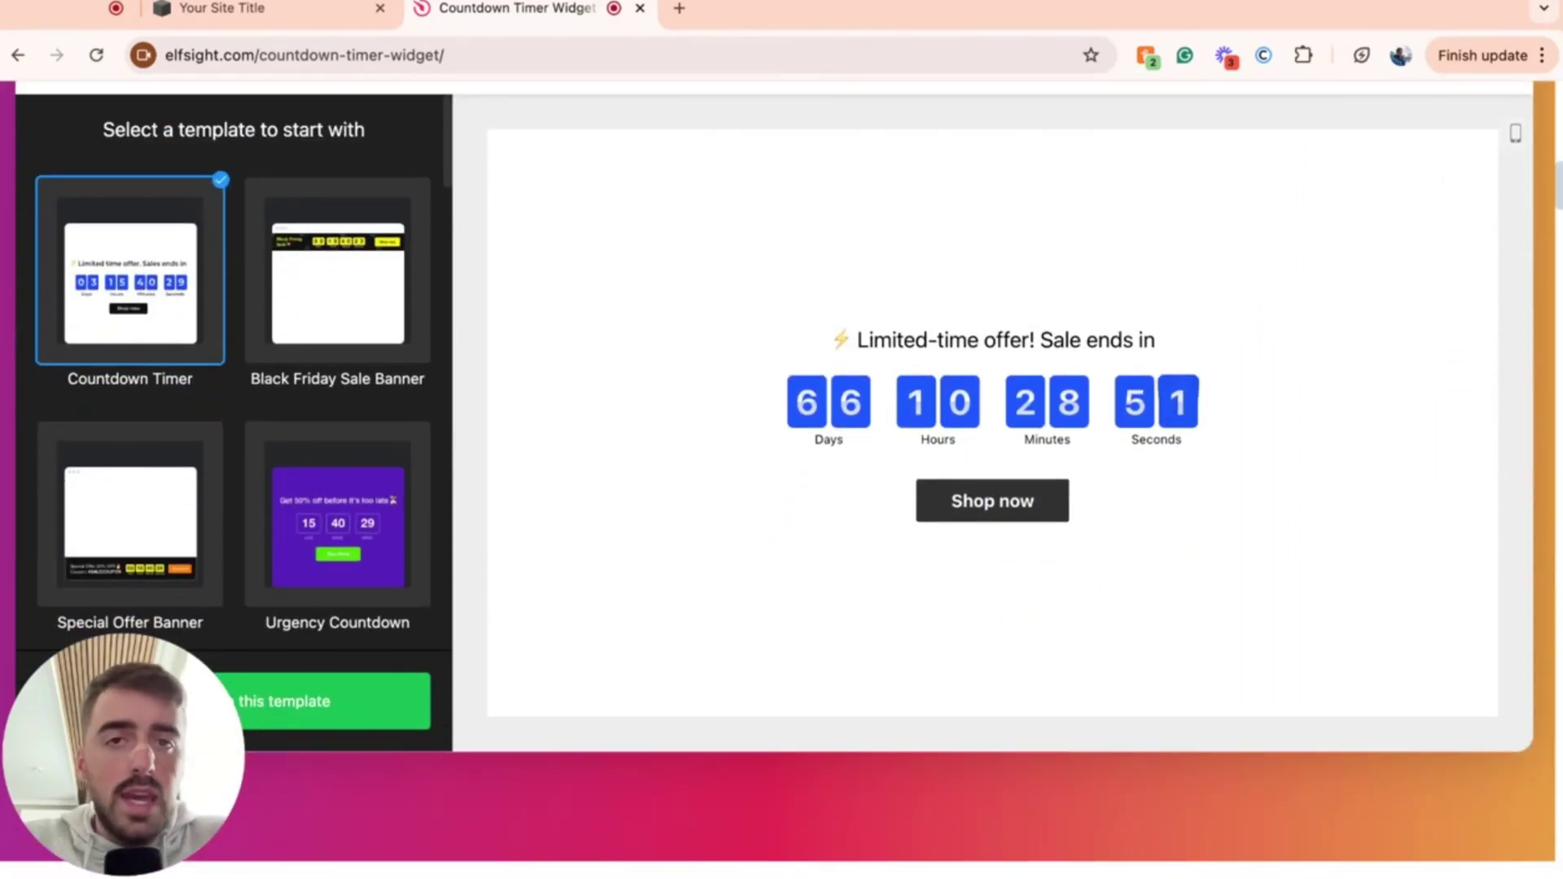
{"action": "scroll", "coordinate": [248, 402], "scroll_direction": "down", "scroll_amount": 2}
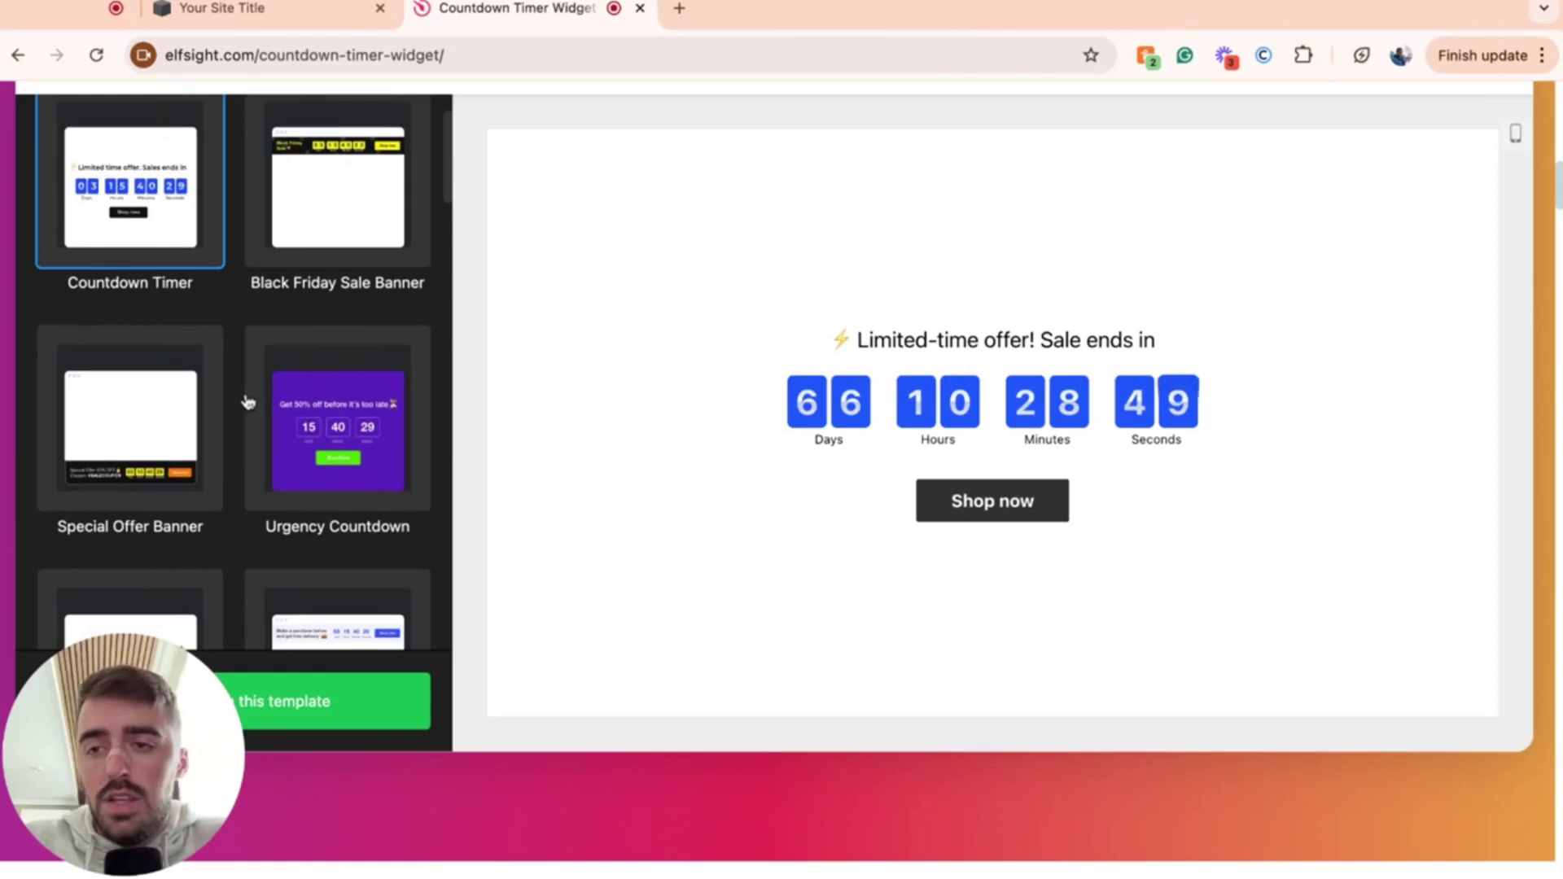
{"action": "scroll", "coordinate": [204, 423], "scroll_direction": "down", "scroll_amount": 4}
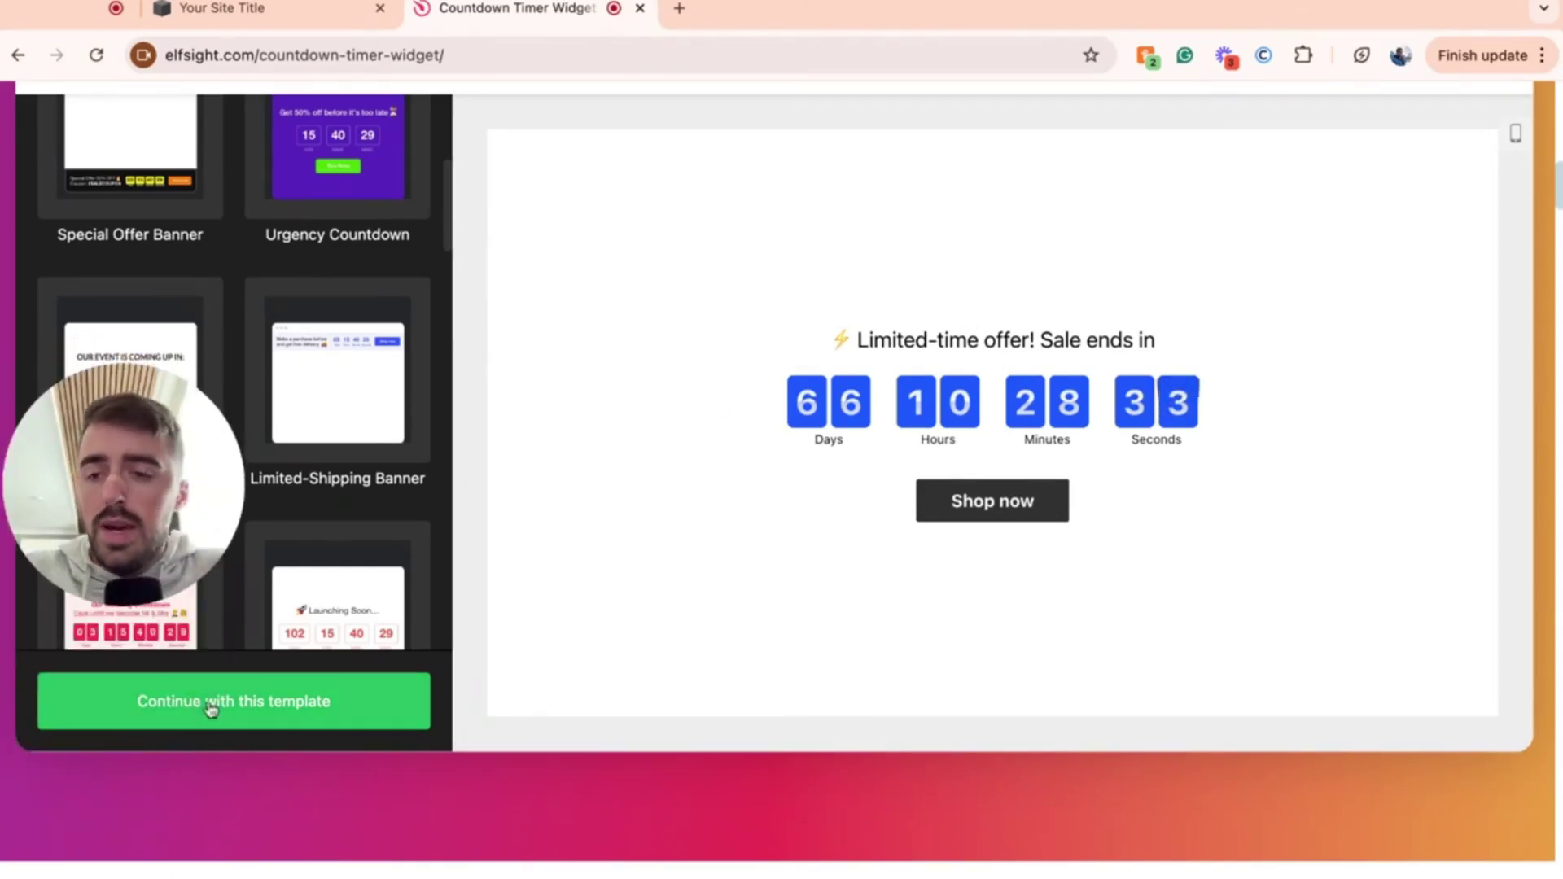
Continue with the template and keep the Start-To-Finish Timer type, running 1 October–31 December 2024
{"action": "left_click", "coordinate": [307, 715]}
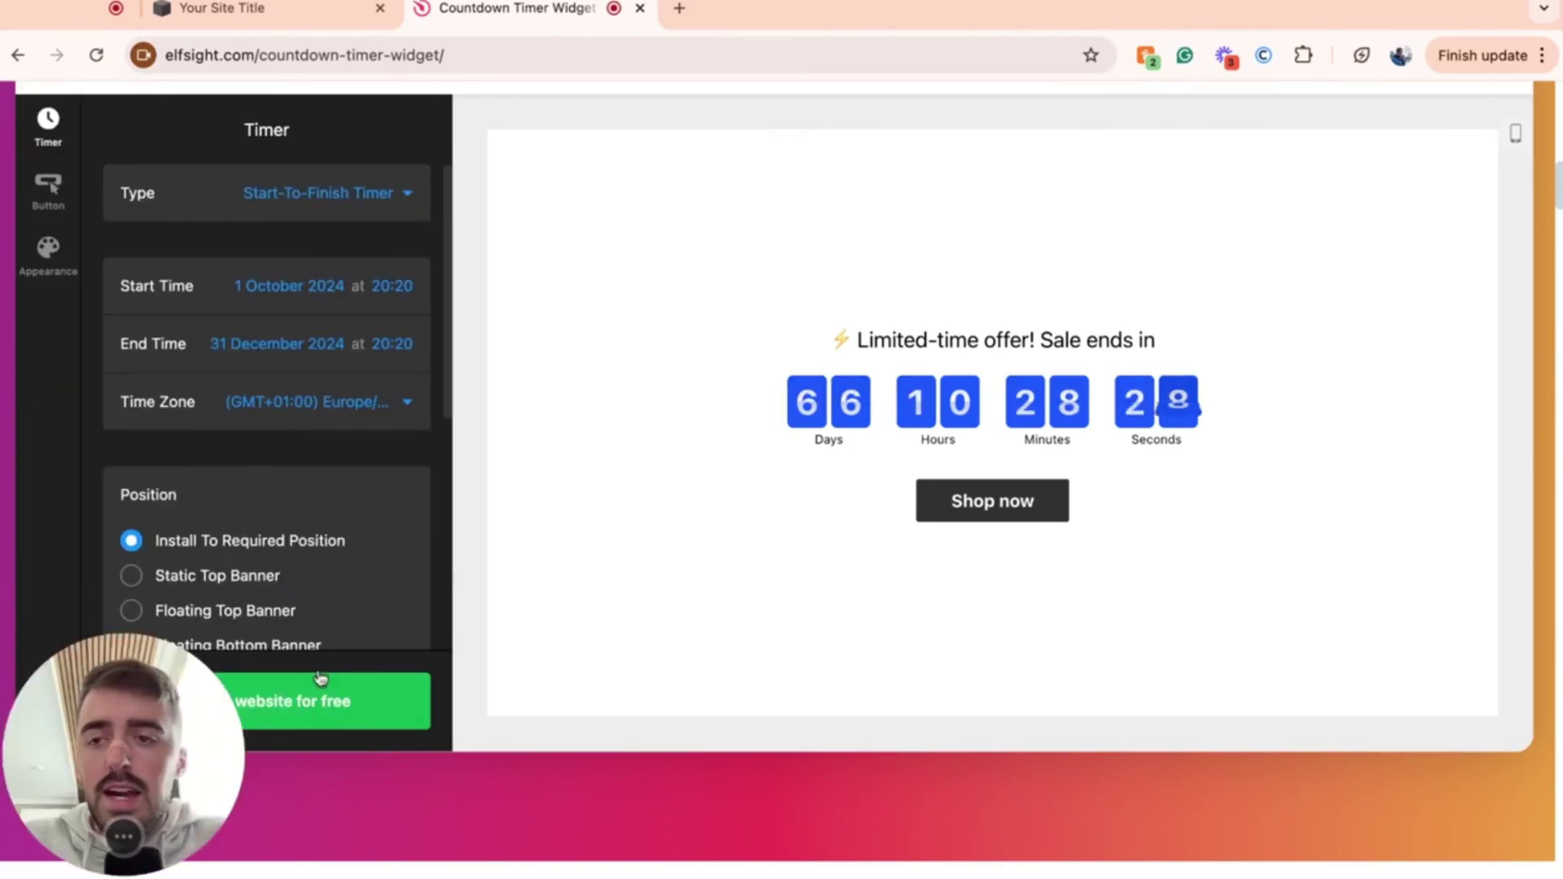
{"action": "scroll", "coordinate": [482, 599], "scroll_direction": "up", "scroll_amount": 2}
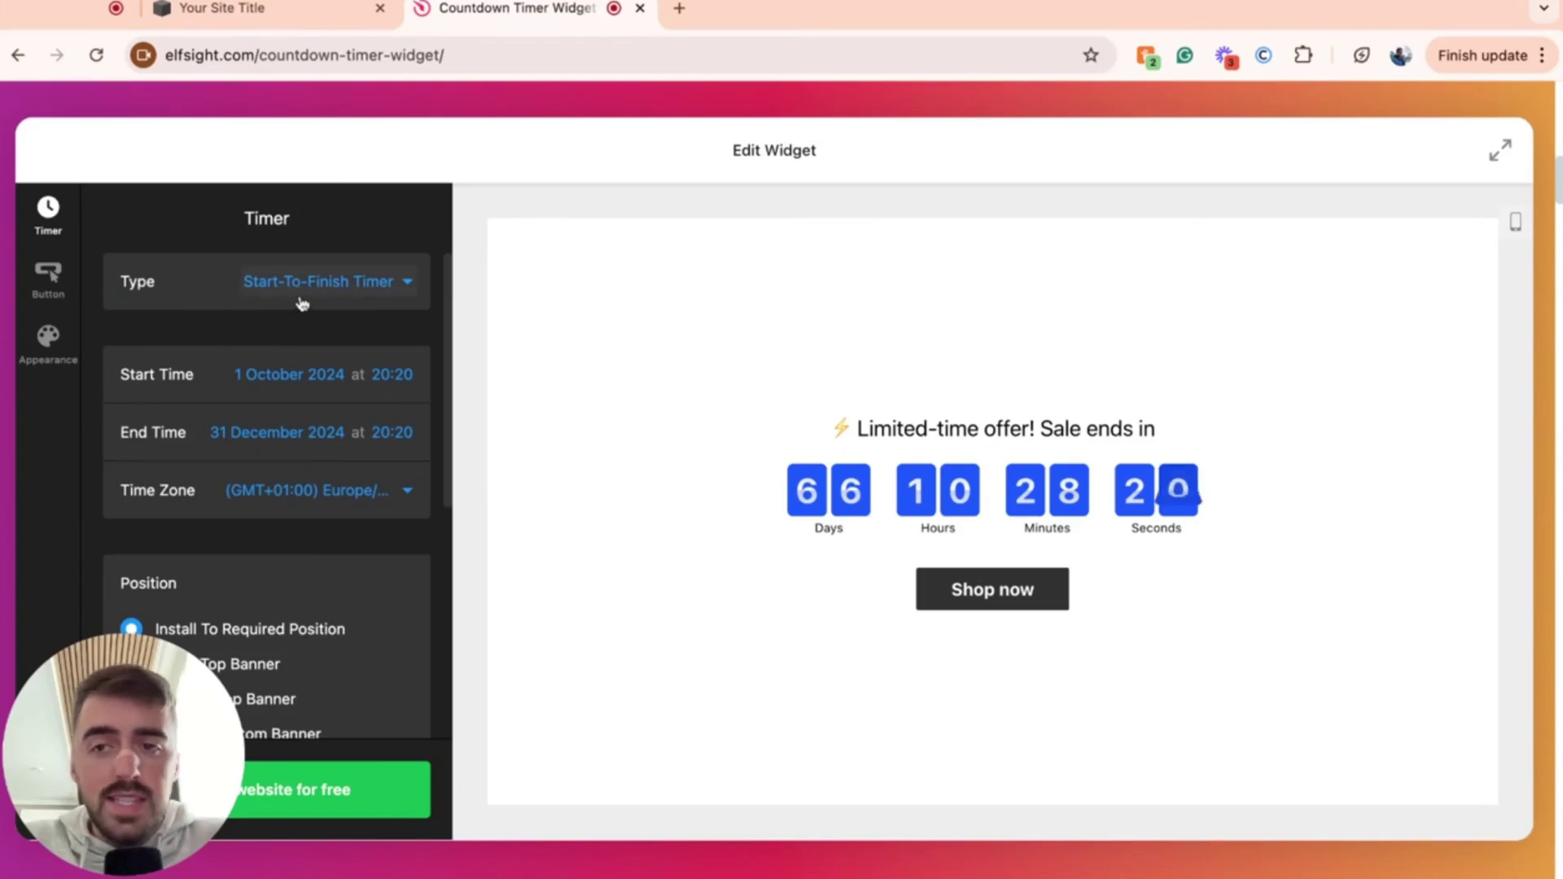
{"action": "left_click", "coordinate": [351, 303]}
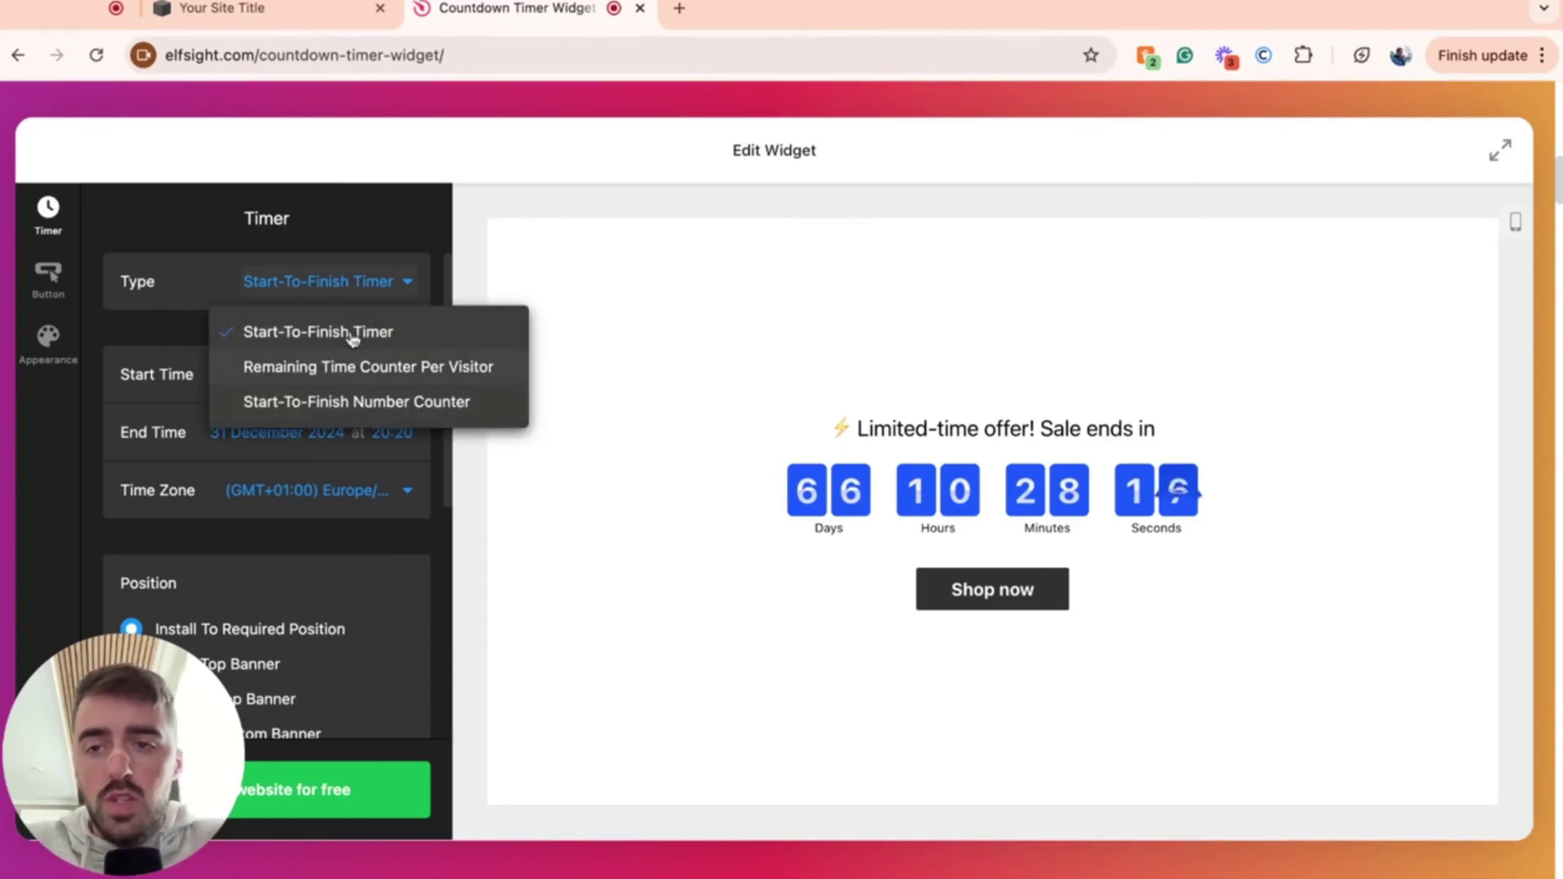
{"action": "left_click", "coordinate": [379, 293]}
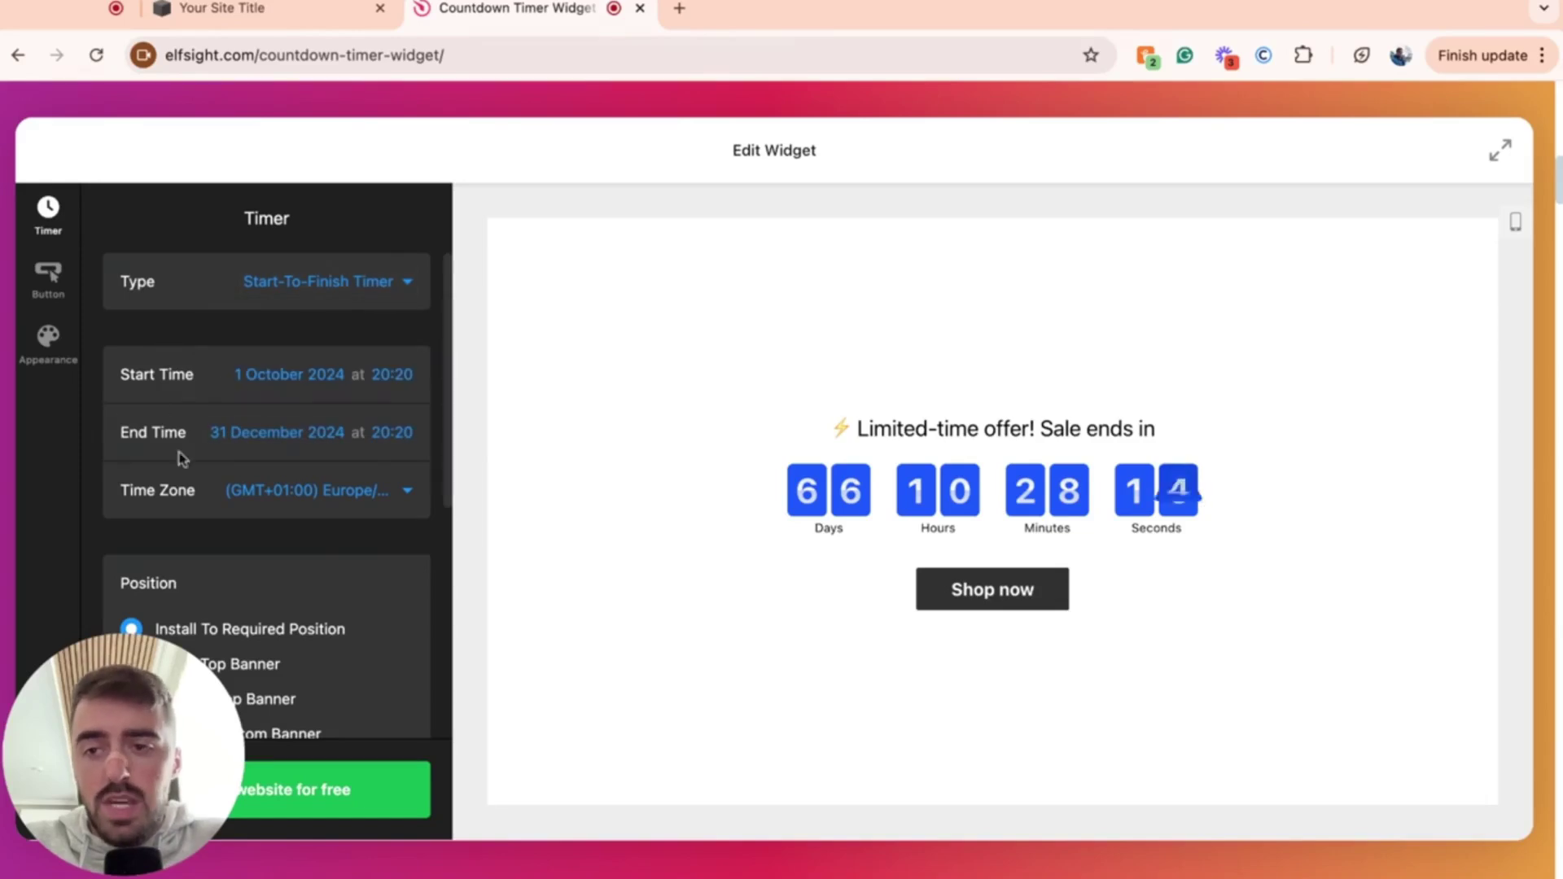
{"action": "scroll", "coordinate": [234, 440], "scroll_direction": "down", "scroll_amount": 5}
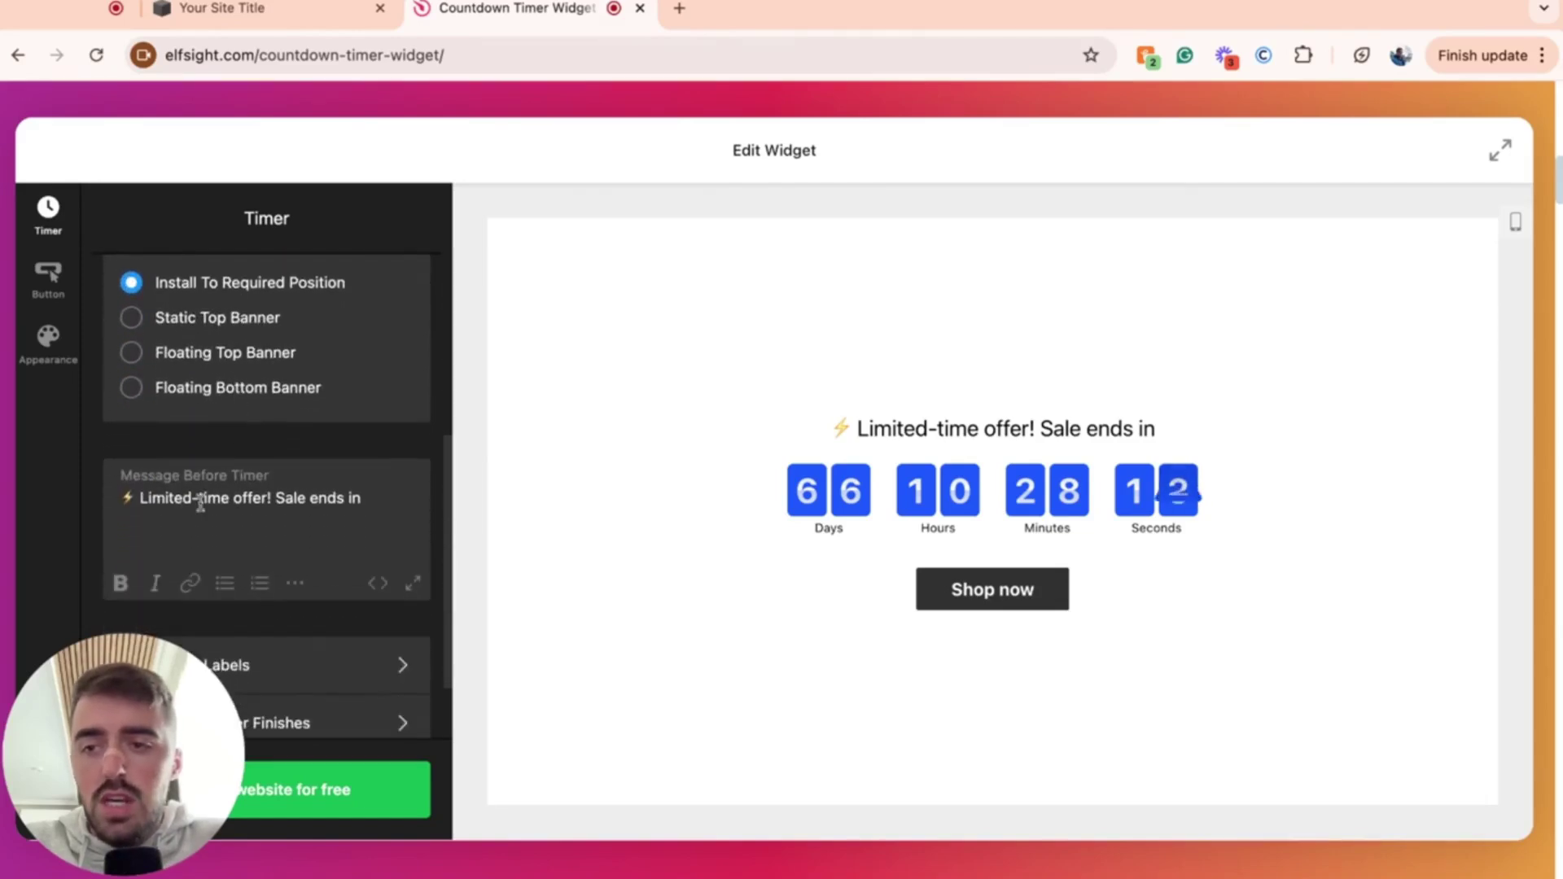
{"action": "scroll", "coordinate": [290, 601], "scroll_direction": "down", "scroll_amount": 1}
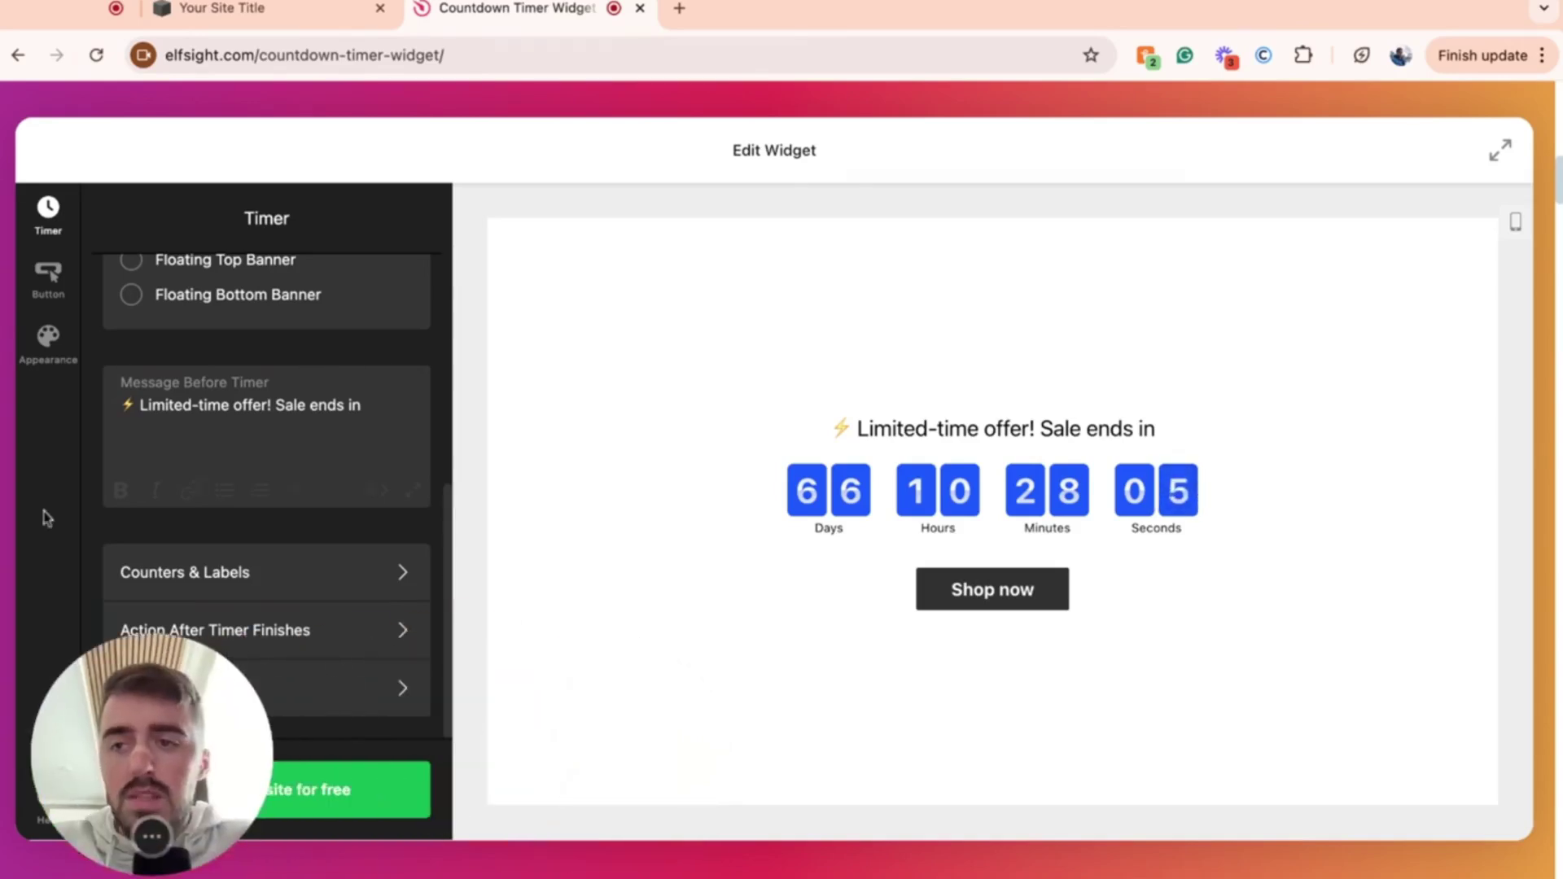
Change the timer's Appearance style to solid blue number tiles for days, hours, minutes and seconds
{"action": "left_click", "coordinate": [52, 277]}
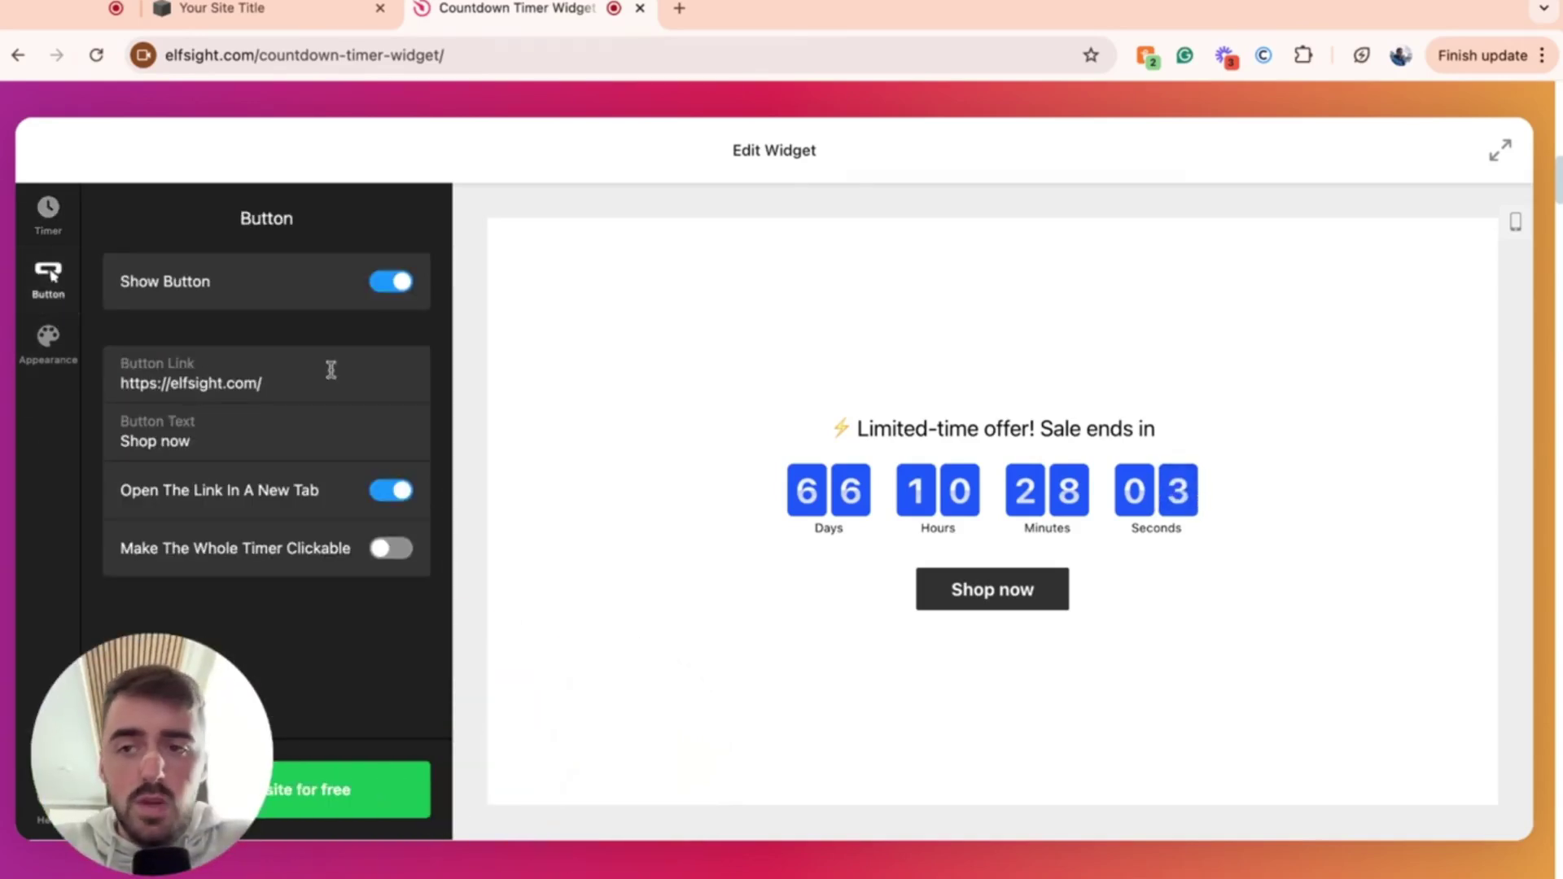
{"action": "left_click", "coordinate": [77, 351]}
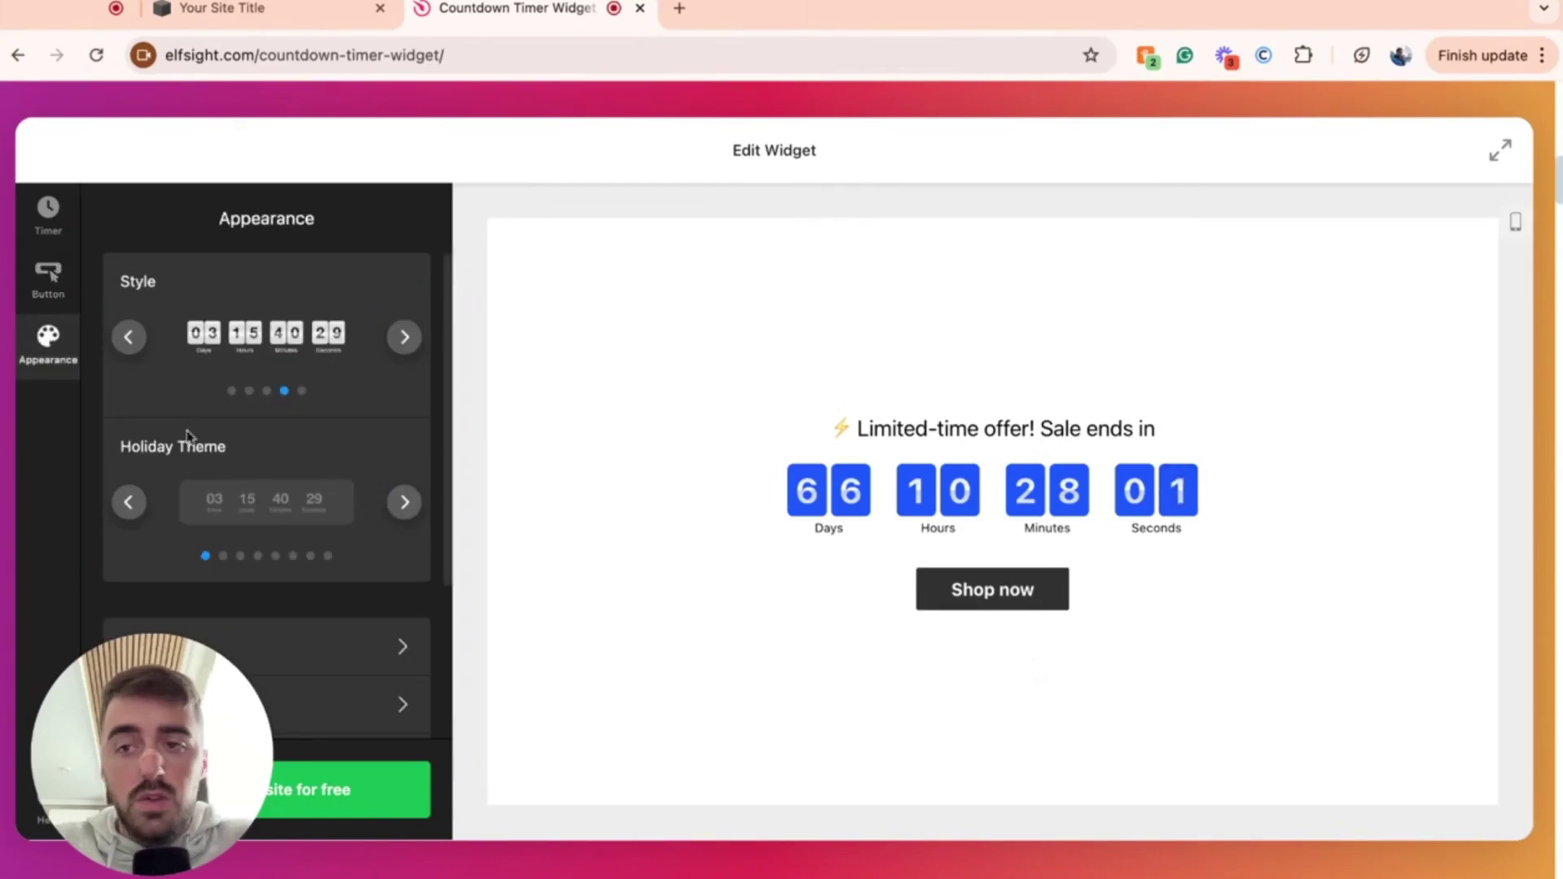
{"action": "left_click", "coordinate": [405, 338]}
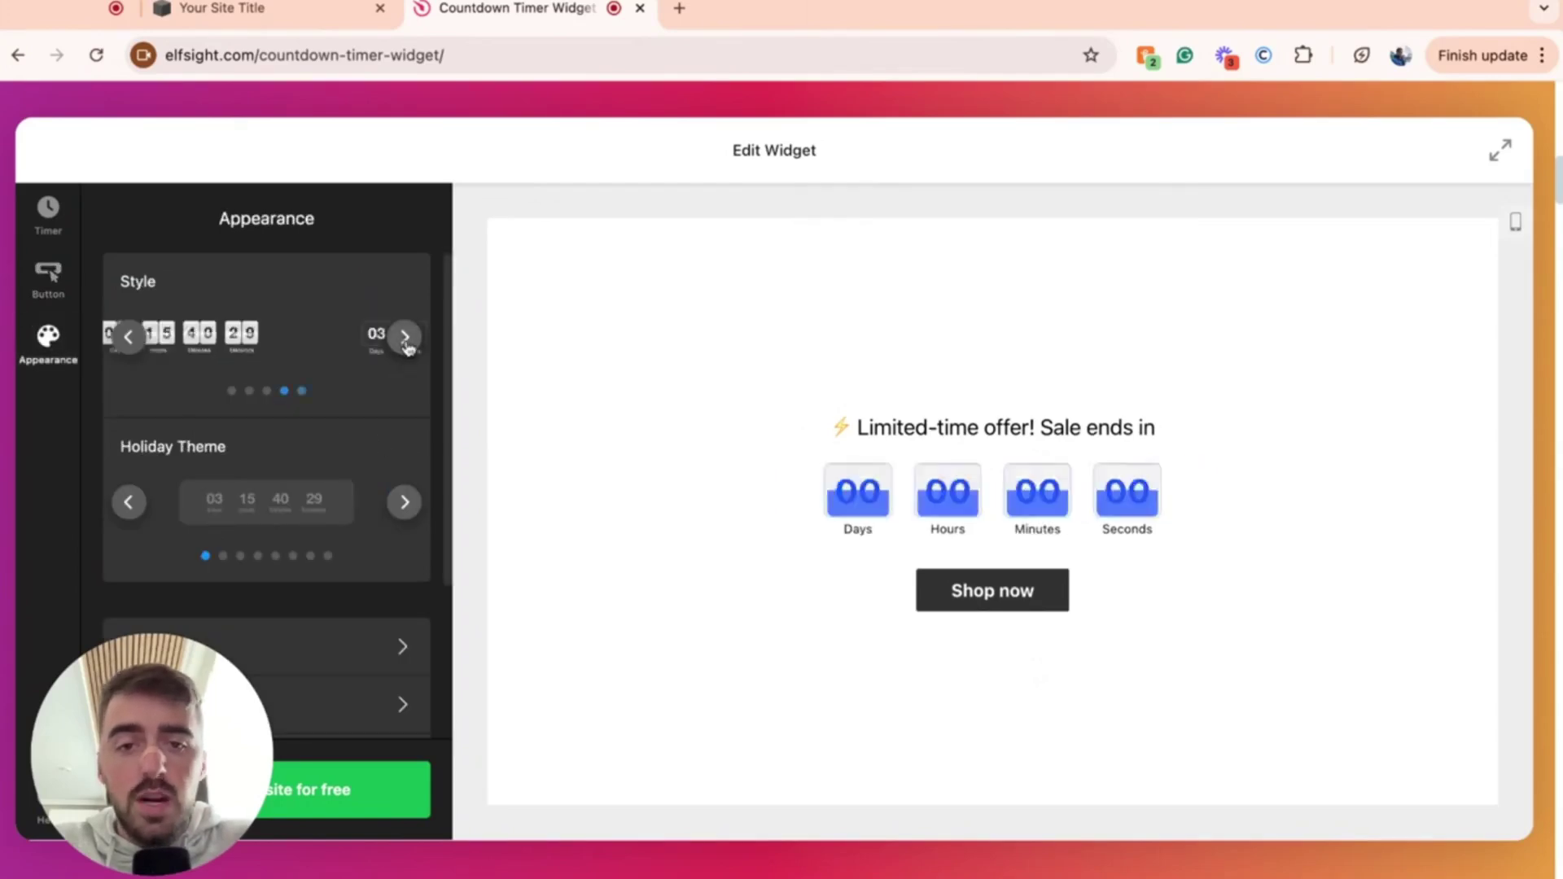
{"action": "left_click", "coordinate": [404, 338]}
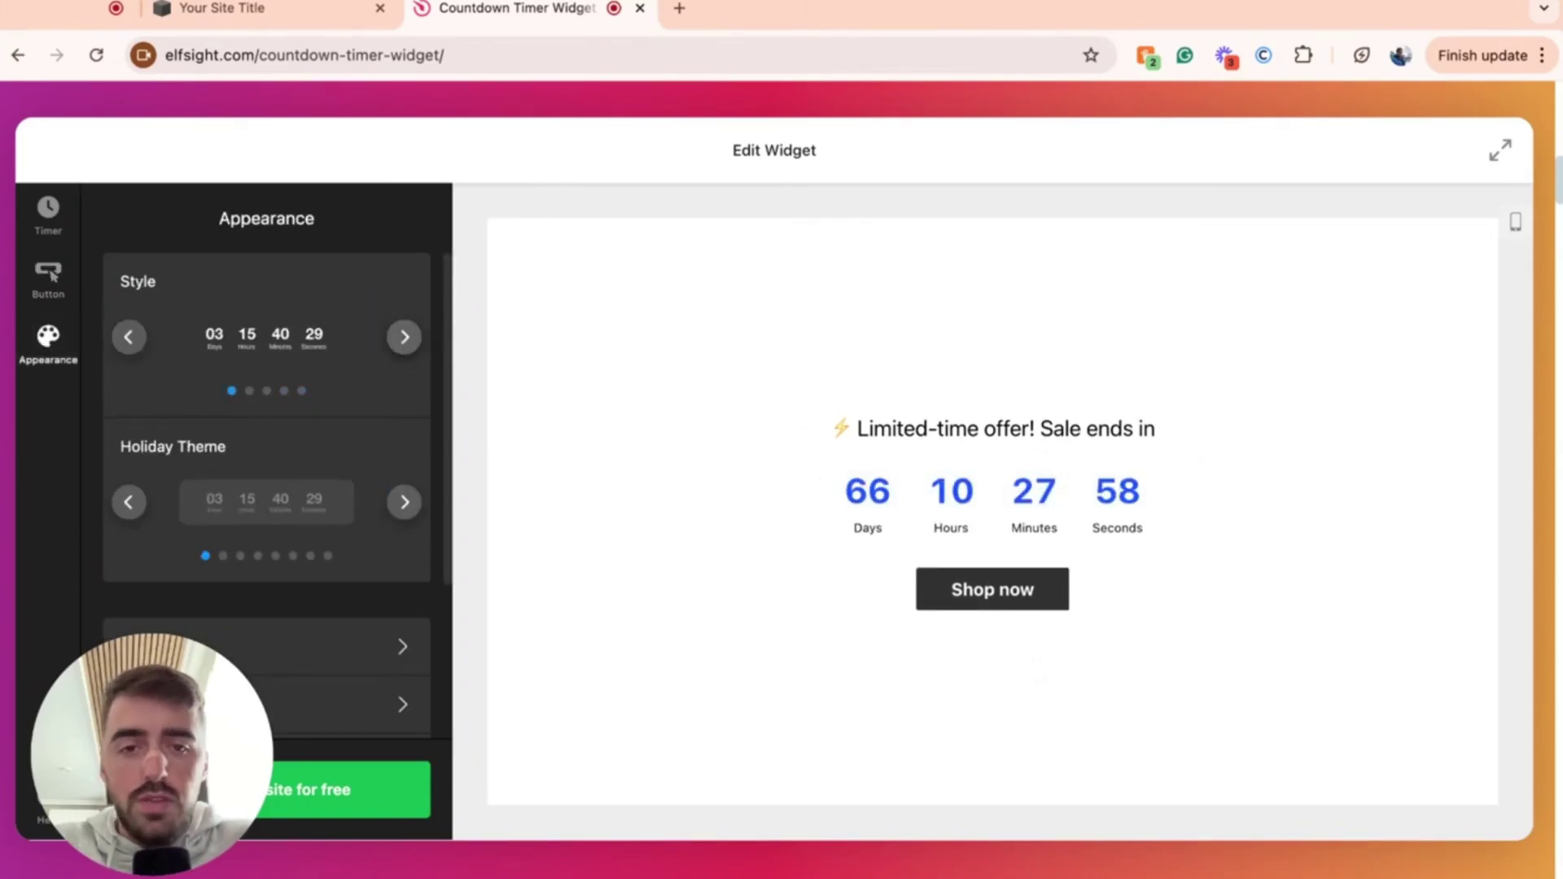
{"action": "left_click", "coordinate": [405, 337]}
{"action": "left_click", "coordinate": [404, 337]}
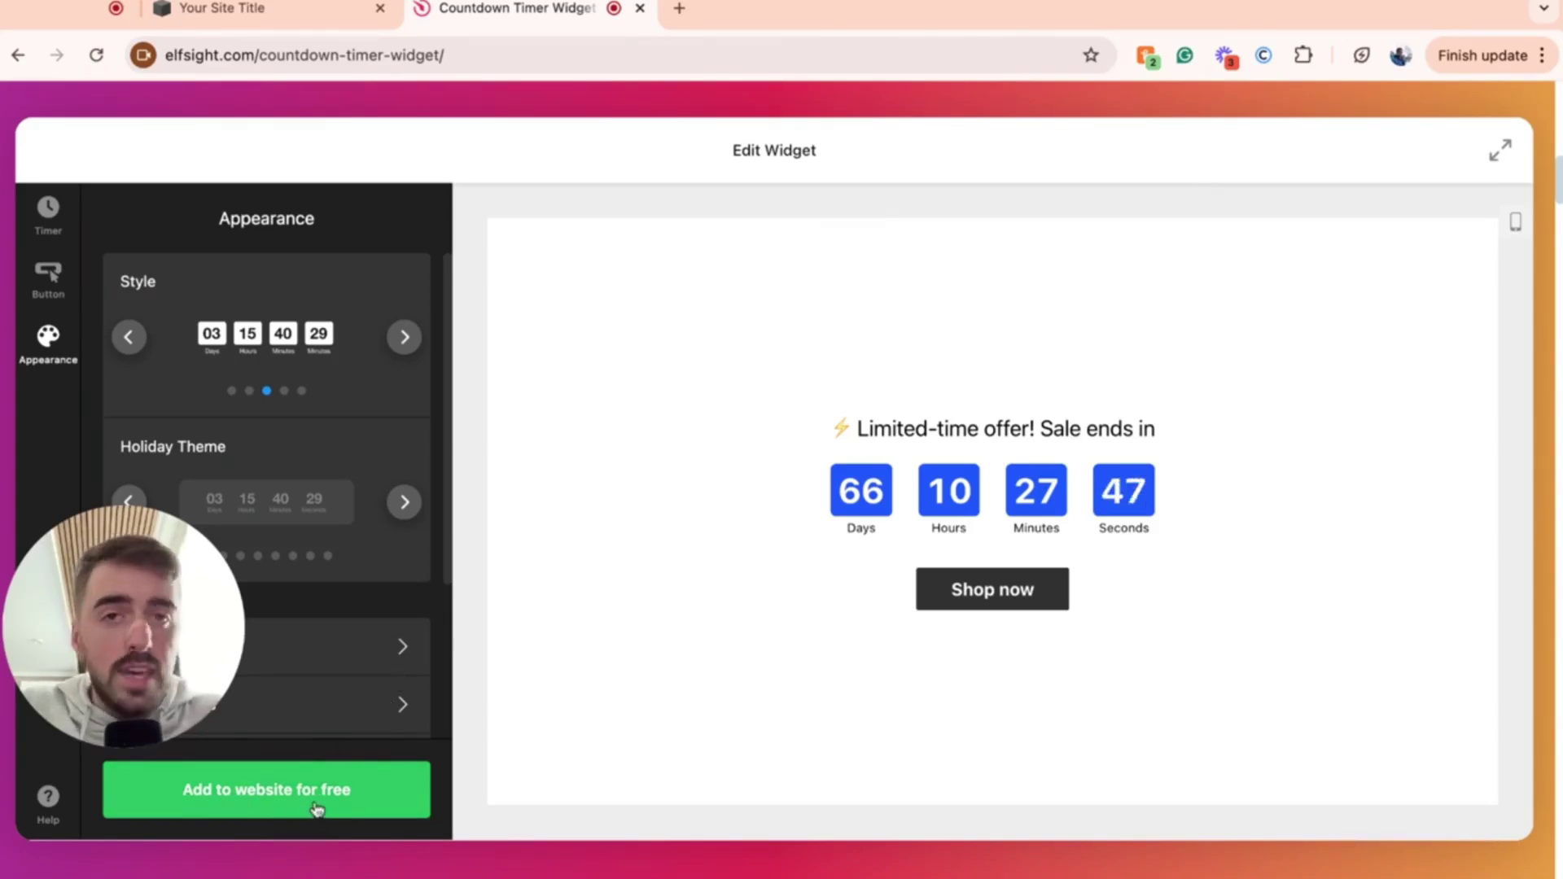
Add the widget to the website for free, publishing it as Untitled Countdown Timer
{"action": "left_click", "coordinate": [317, 810]}
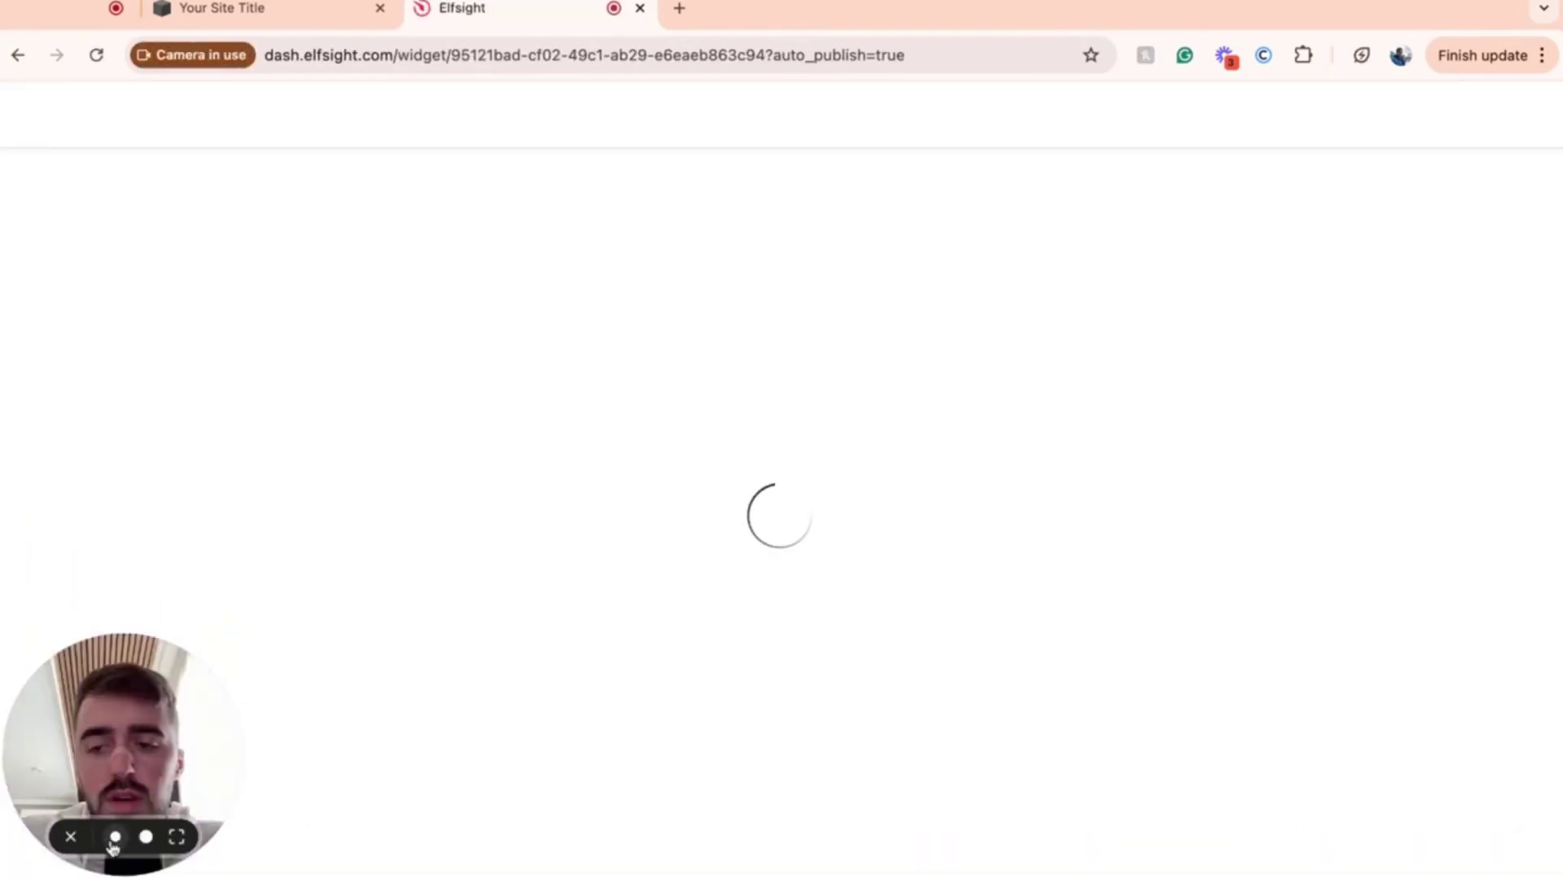
{"action": "left_click", "coordinate": [146, 837]}
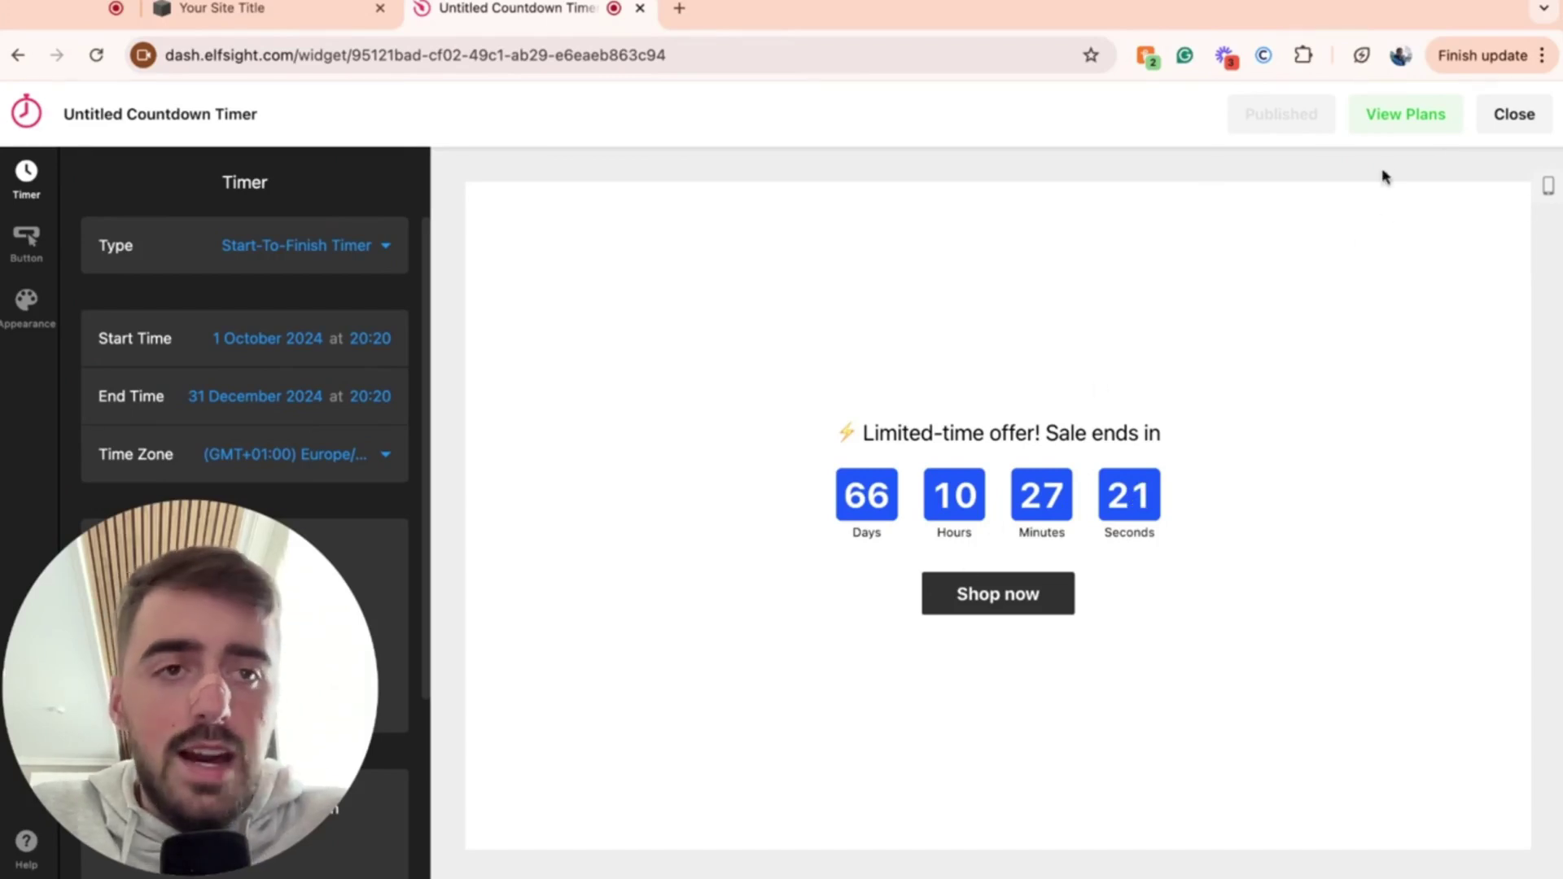
Review the Free, Basic, Pro and Premium plan limits, such as 1 widget and 200 views
{"action": "left_click", "coordinate": [1417, 115]}
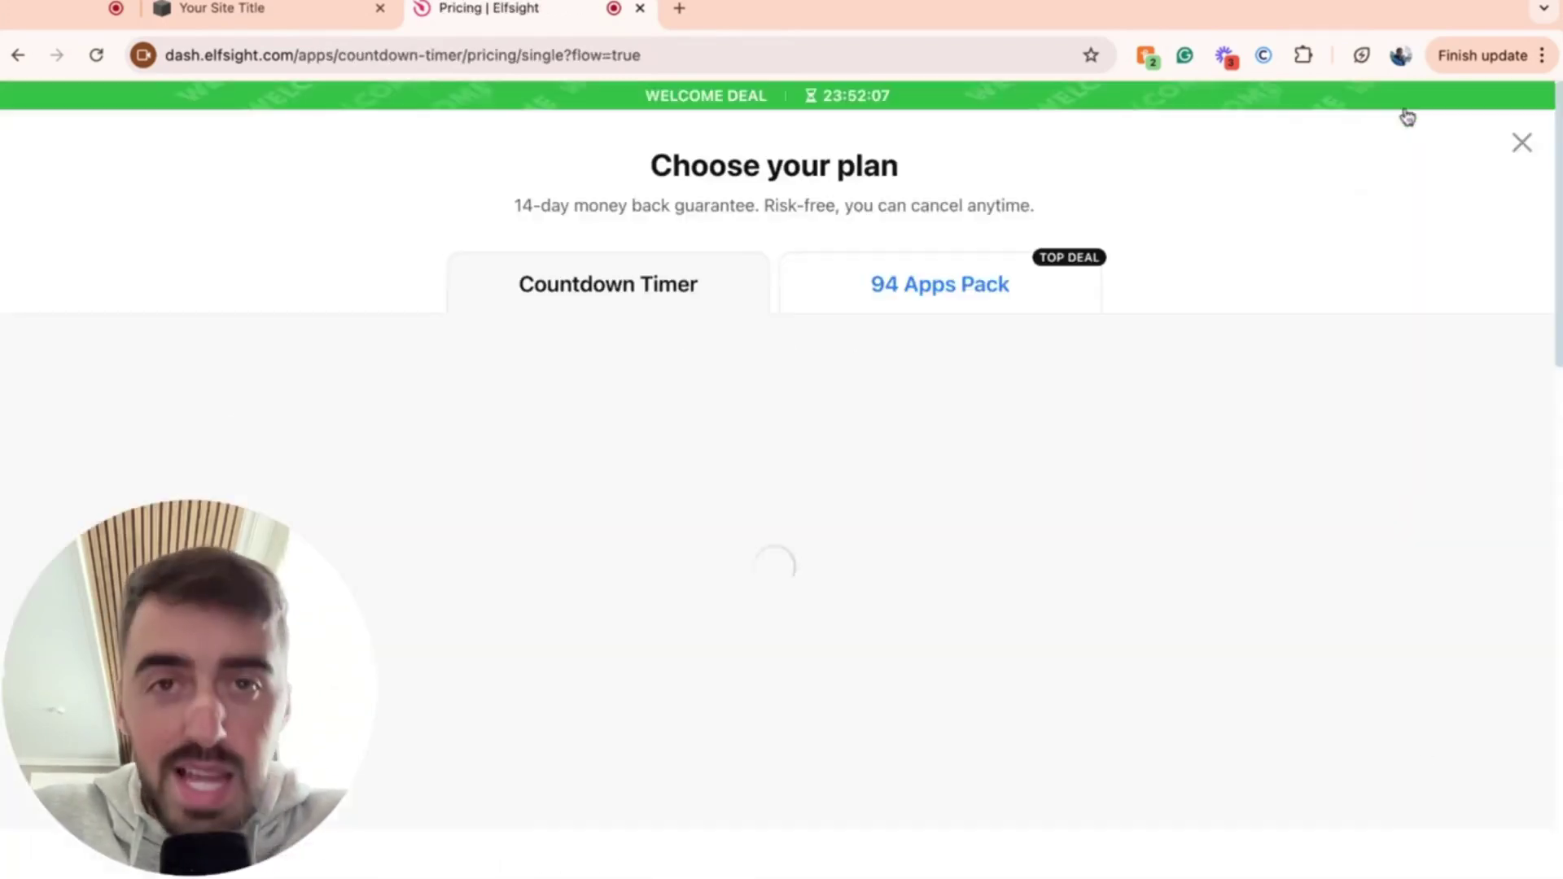
{"action": "scroll", "coordinate": [788, 329], "scroll_direction": "down", "scroll_amount": 3}
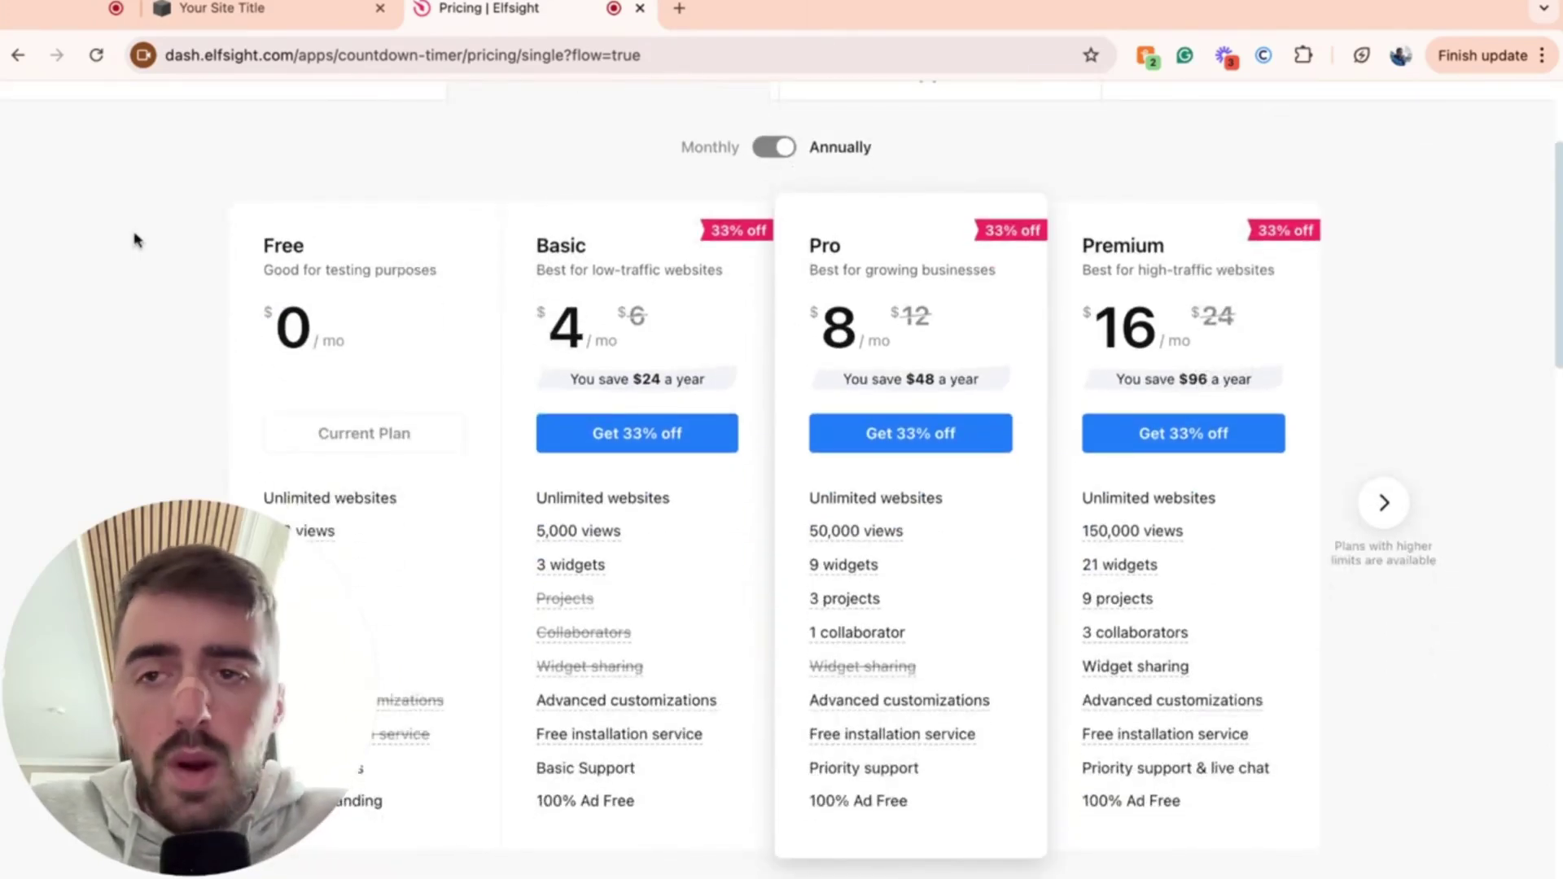
{"action": "scroll", "coordinate": [347, 253], "scroll_direction": "down", "scroll_amount": 2}
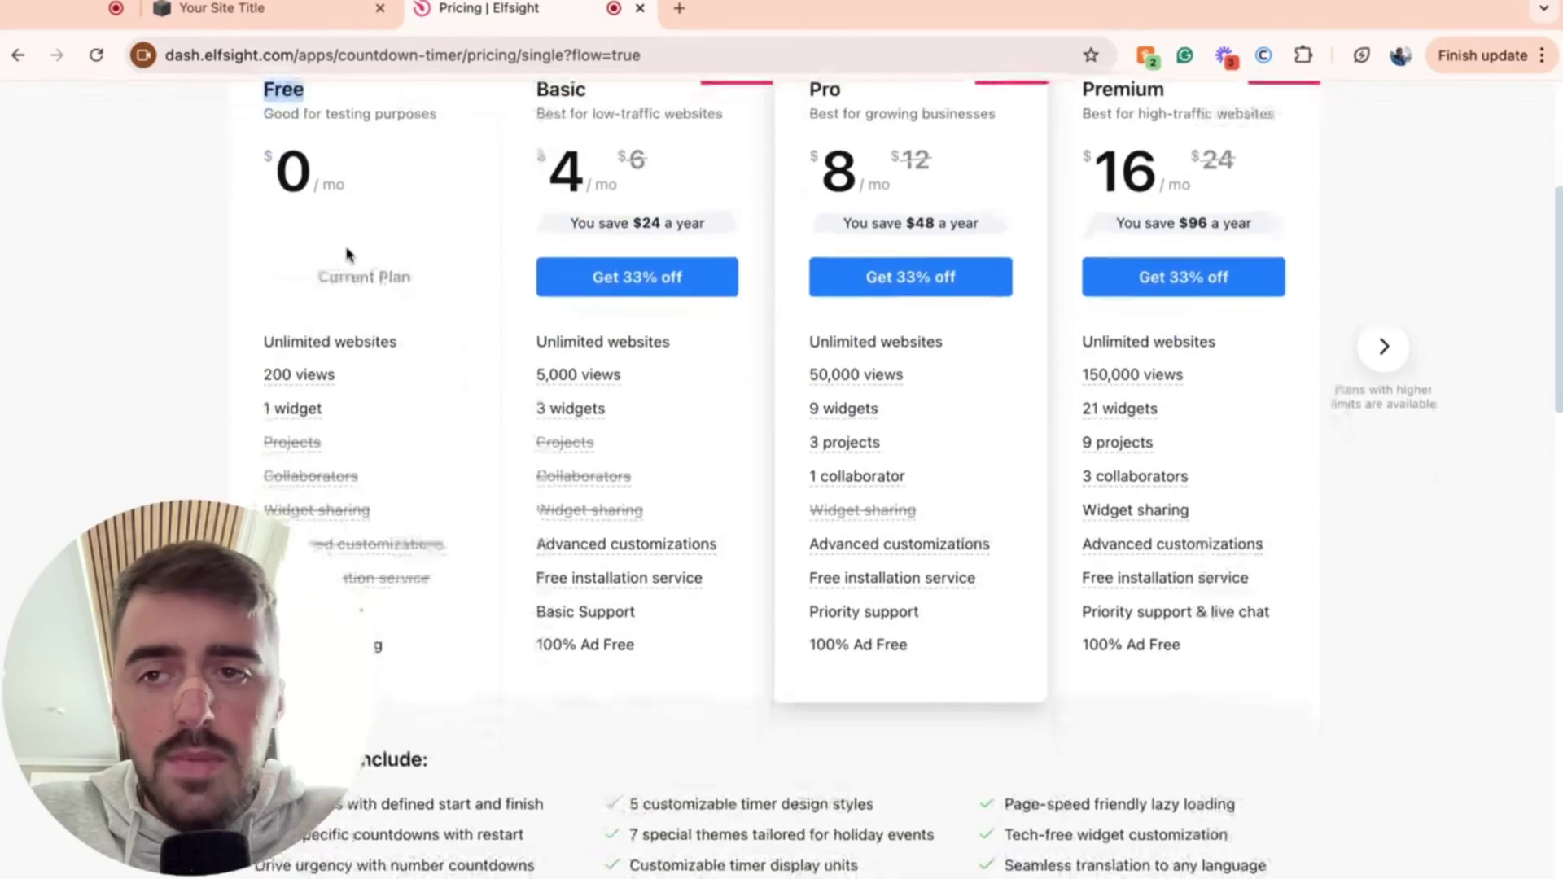
{"action": "mouse_move", "coordinate": [296, 407]}
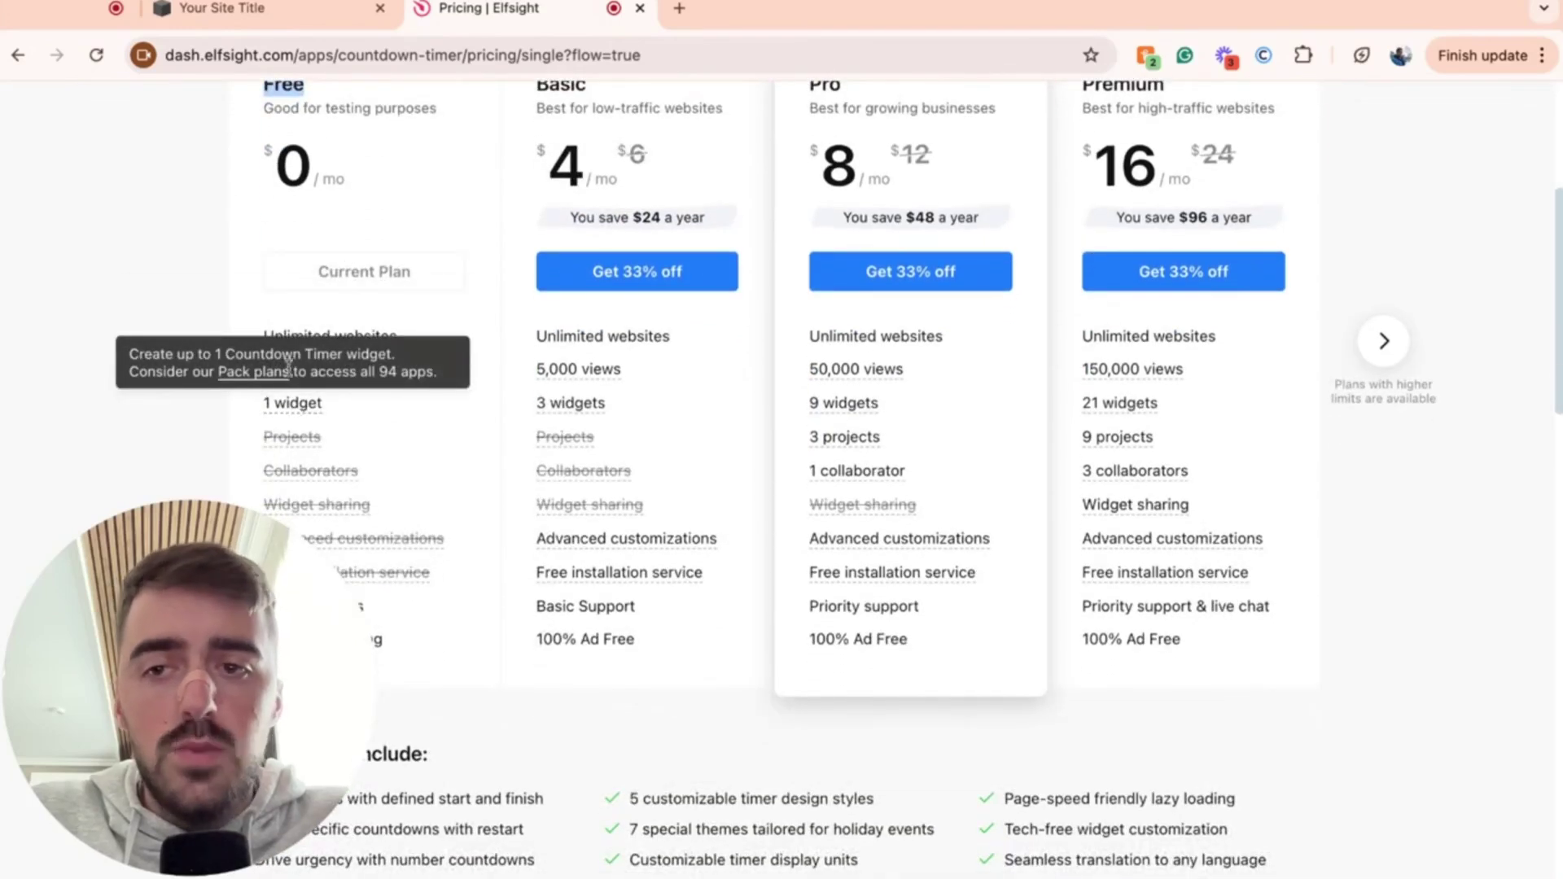
{"action": "left_click", "coordinate": [202, 356]}
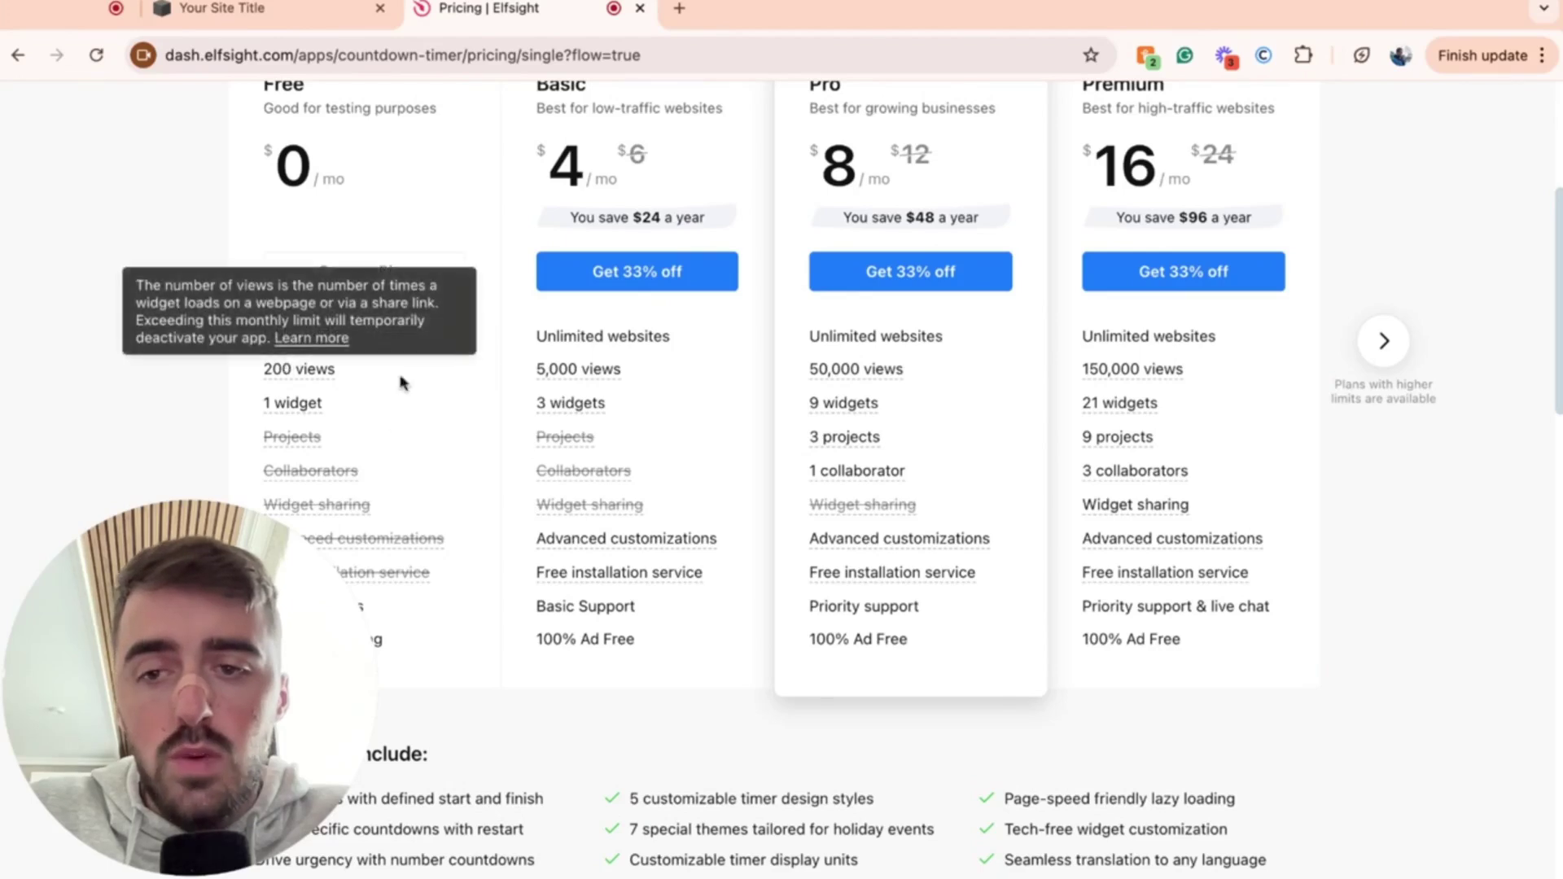
{"action": "scroll", "coordinate": [491, 407], "scroll_direction": "down", "scroll_amount": 1}
{"action": "scroll", "coordinate": [492, 407], "scroll_direction": "up", "scroll_amount": 1}
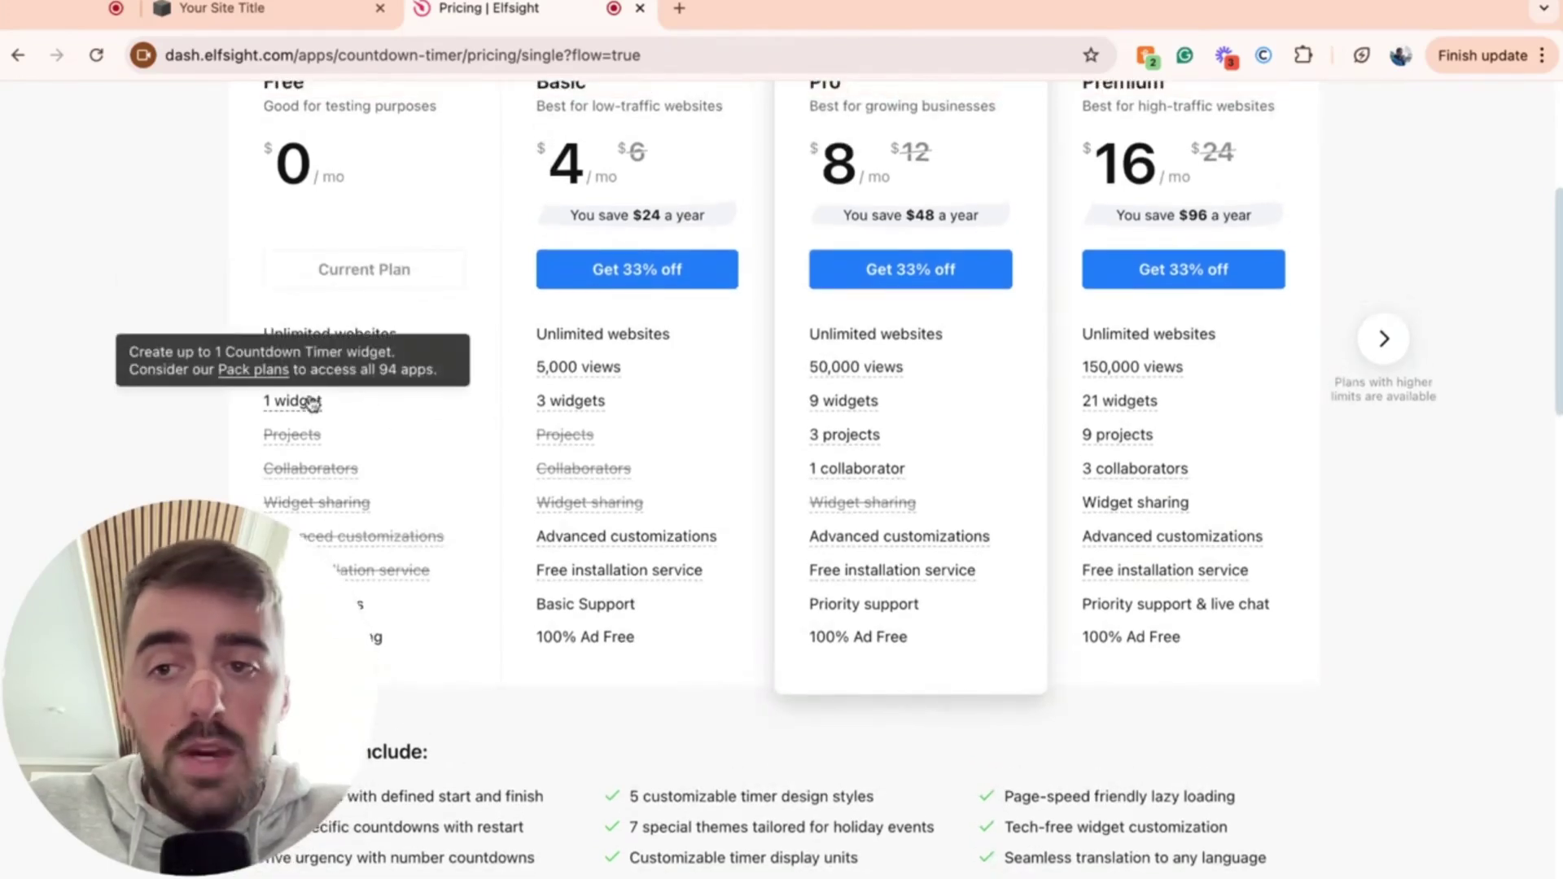
{"action": "mouse_move", "coordinate": [543, 470]}
{"action": "scroll", "coordinate": [733, 411], "scroll_direction": "up", "scroll_amount": 2}
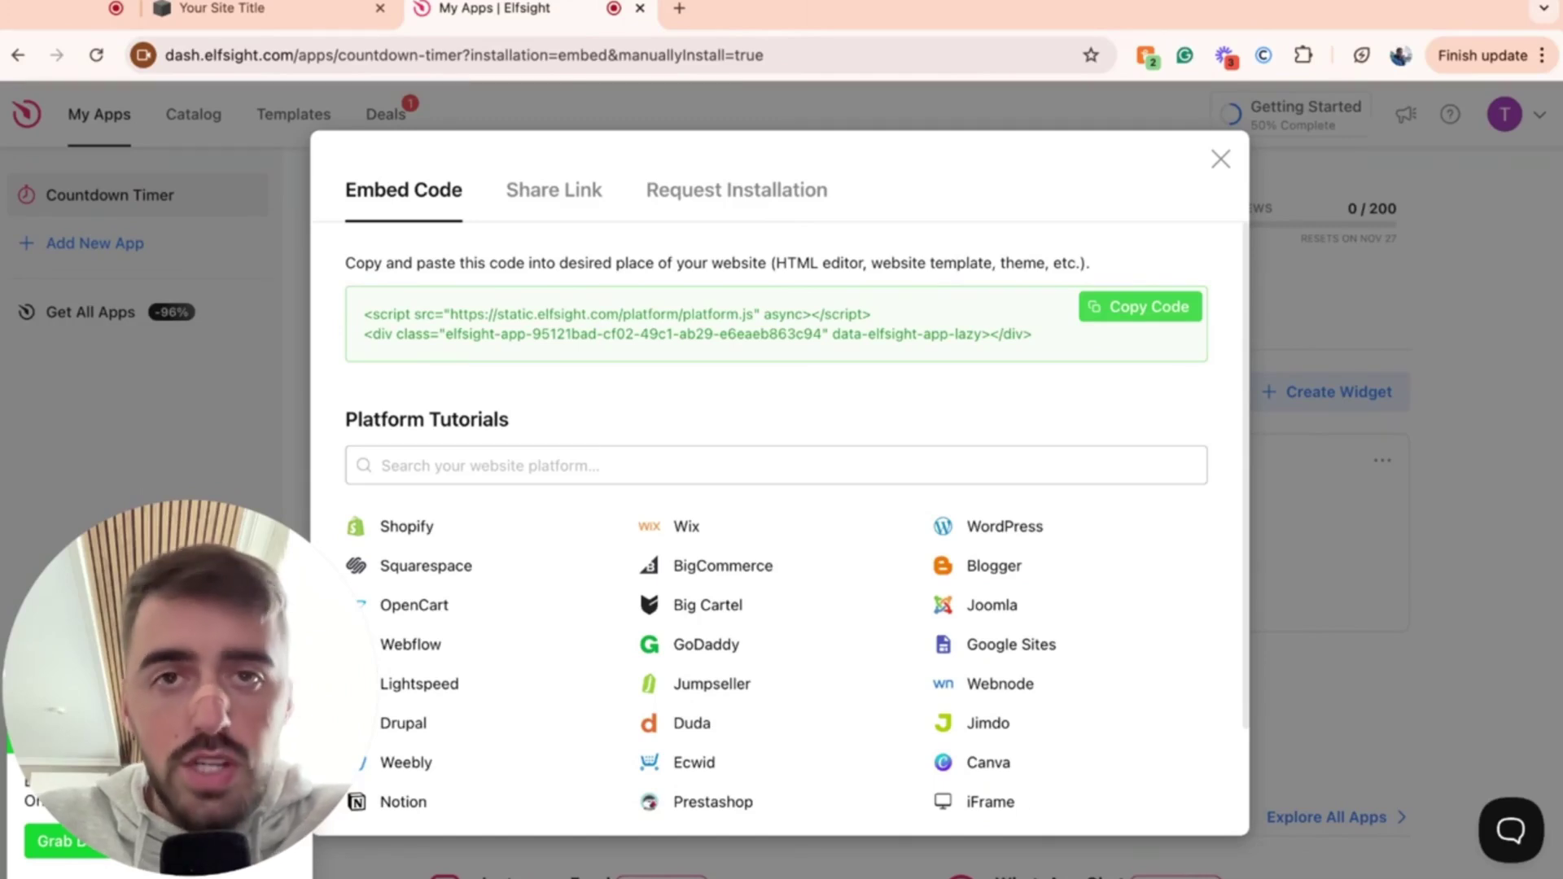
Copy the countdown widget's embed script from the Embed Code window
{"action": "left_click", "coordinate": [1136, 319]}
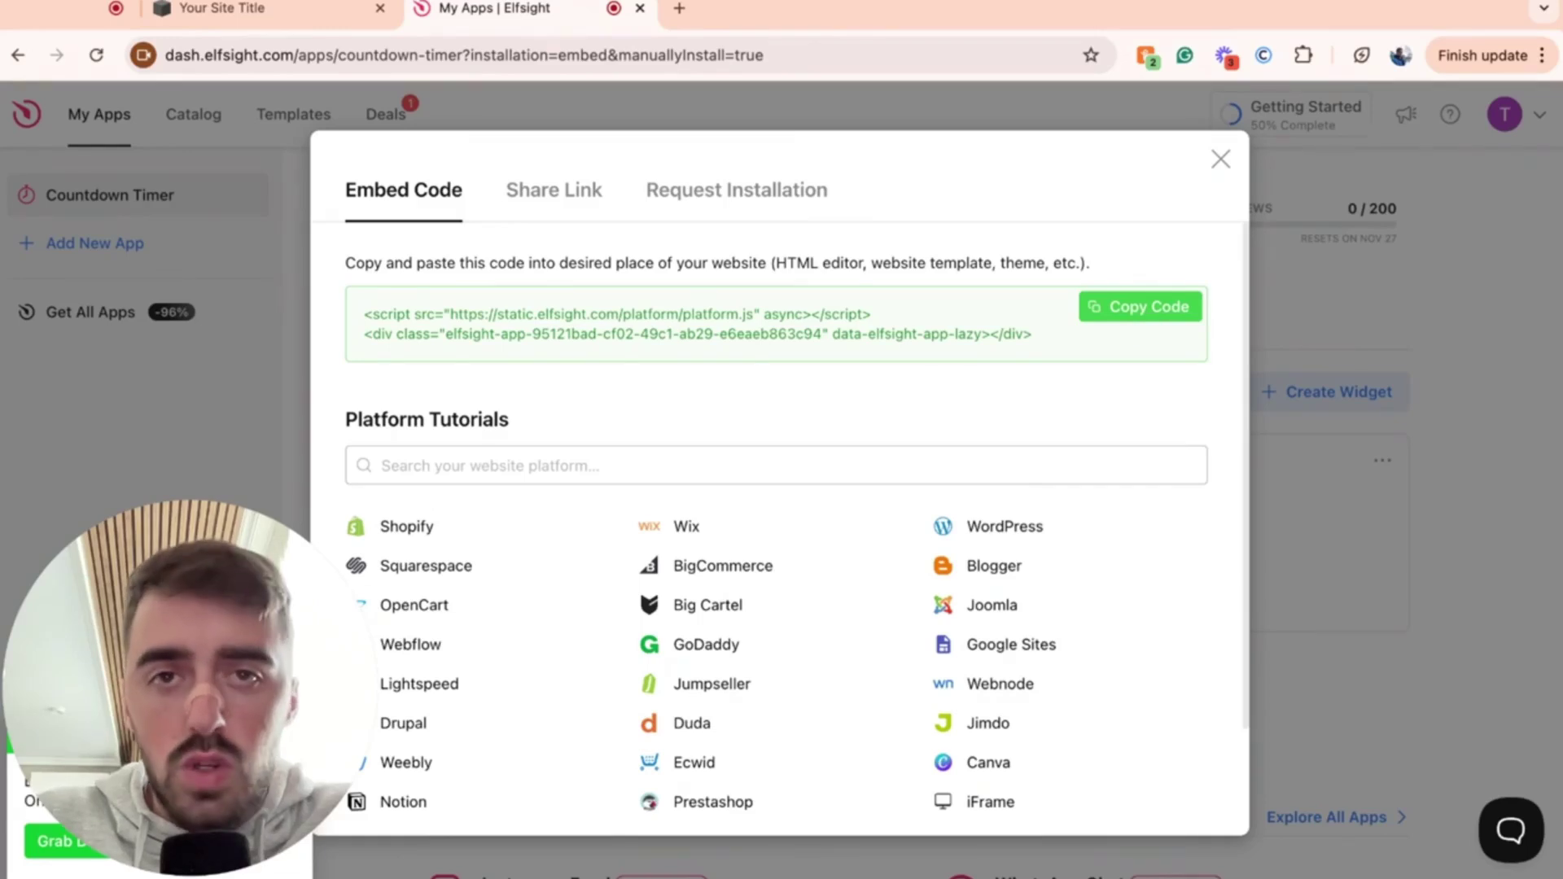
Switch to Squarespace and put the Home page into edit mode at the sofa section
{"action": "key", "text": "ctrl+shift+Tab"}
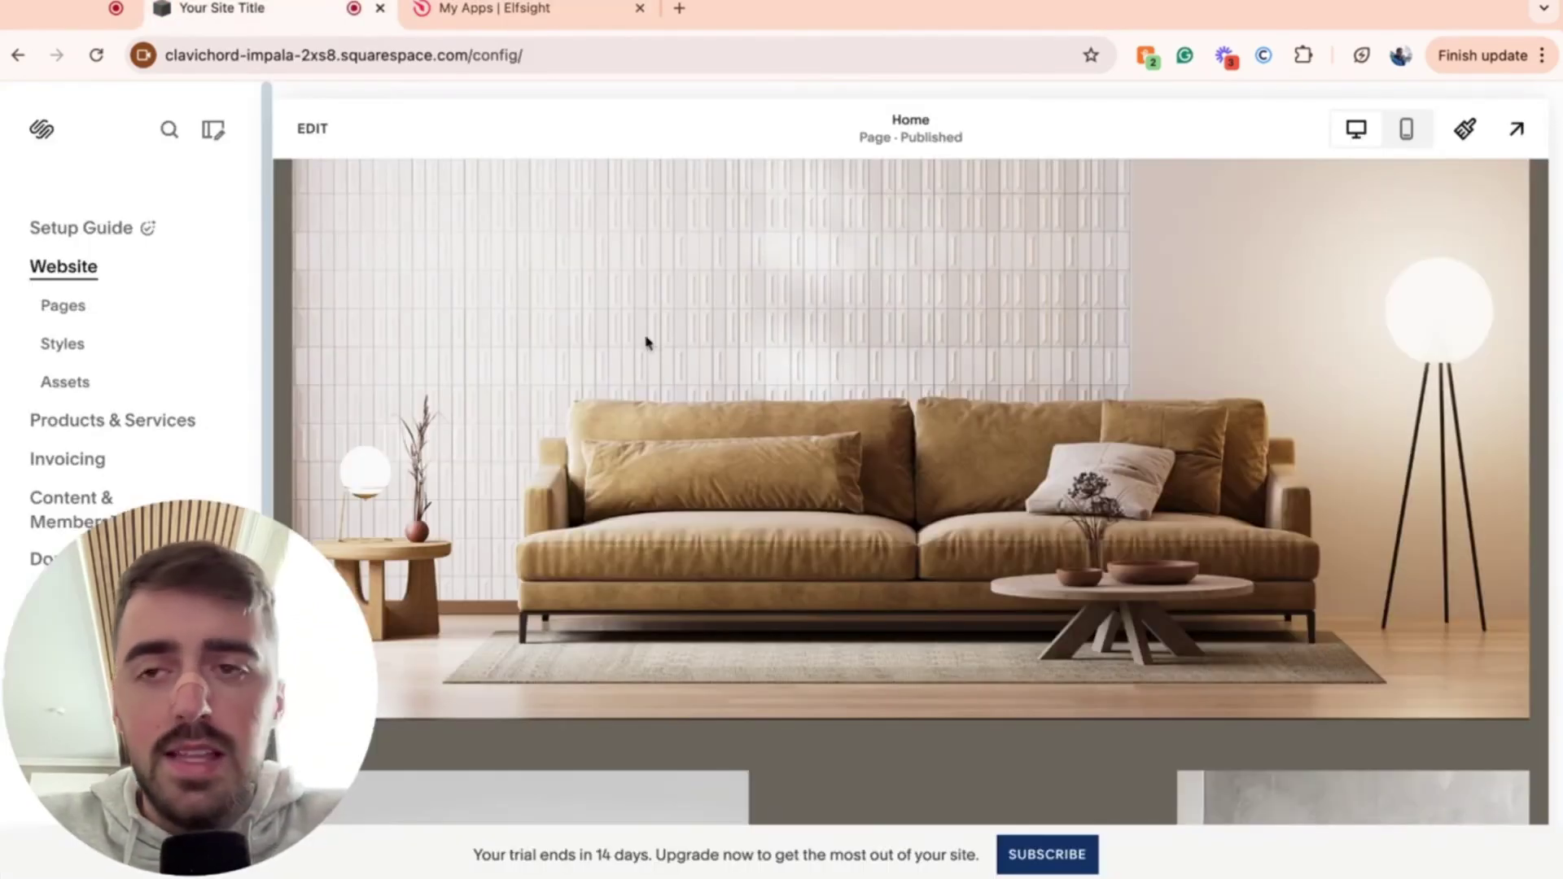
{"action": "left_click", "coordinate": [313, 127]}
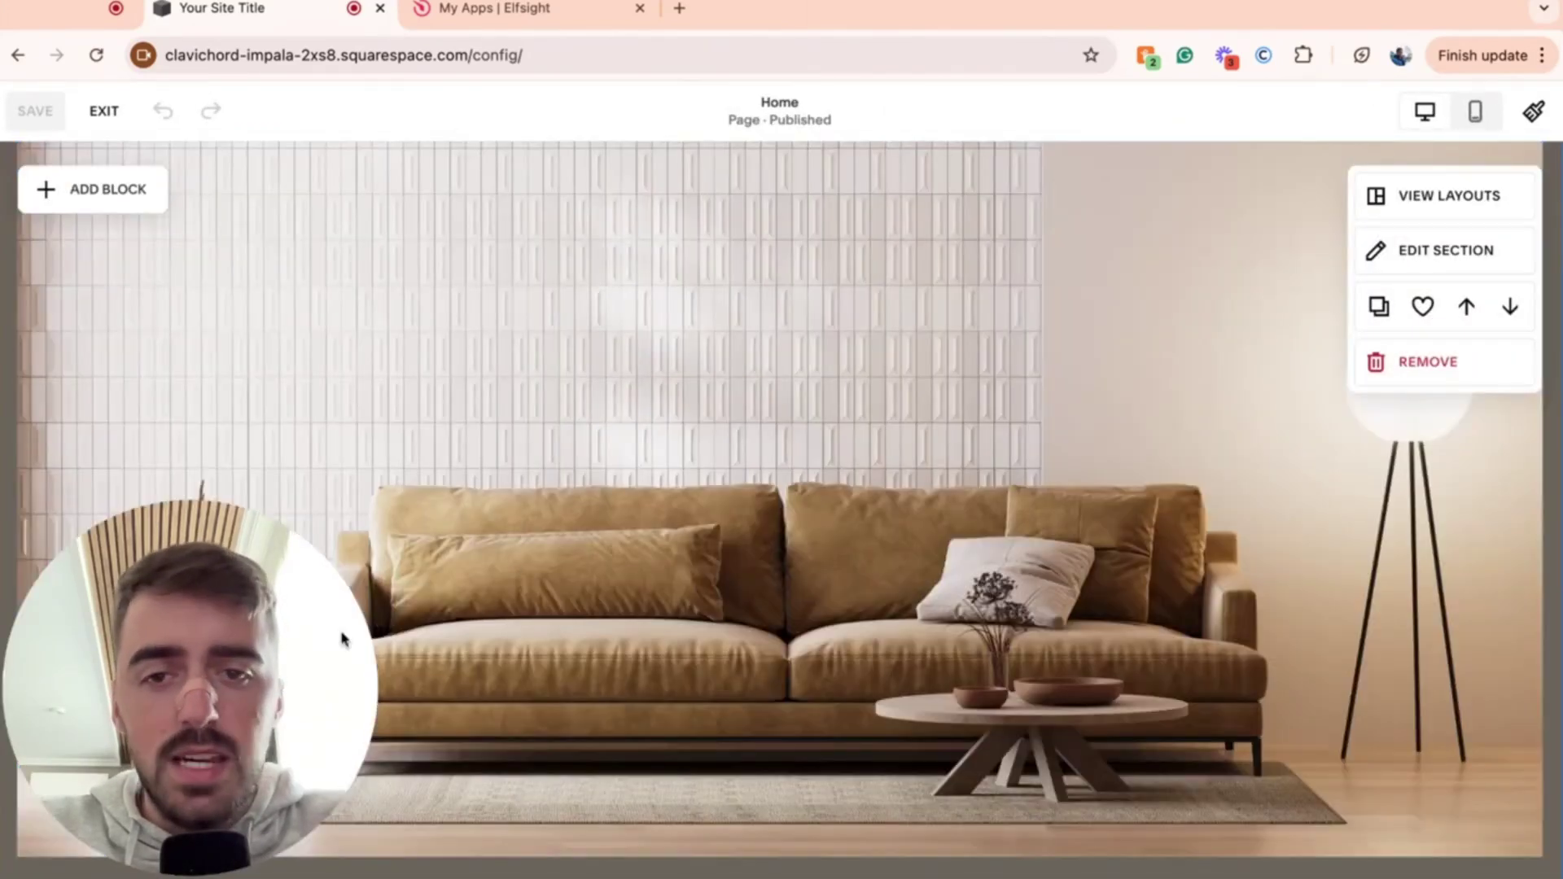
{"action": "scroll", "coordinate": [530, 451], "scroll_direction": "down", "scroll_amount": 6}
{"action": "scroll", "coordinate": [531, 450], "scroll_direction": "up", "scroll_amount": 10}
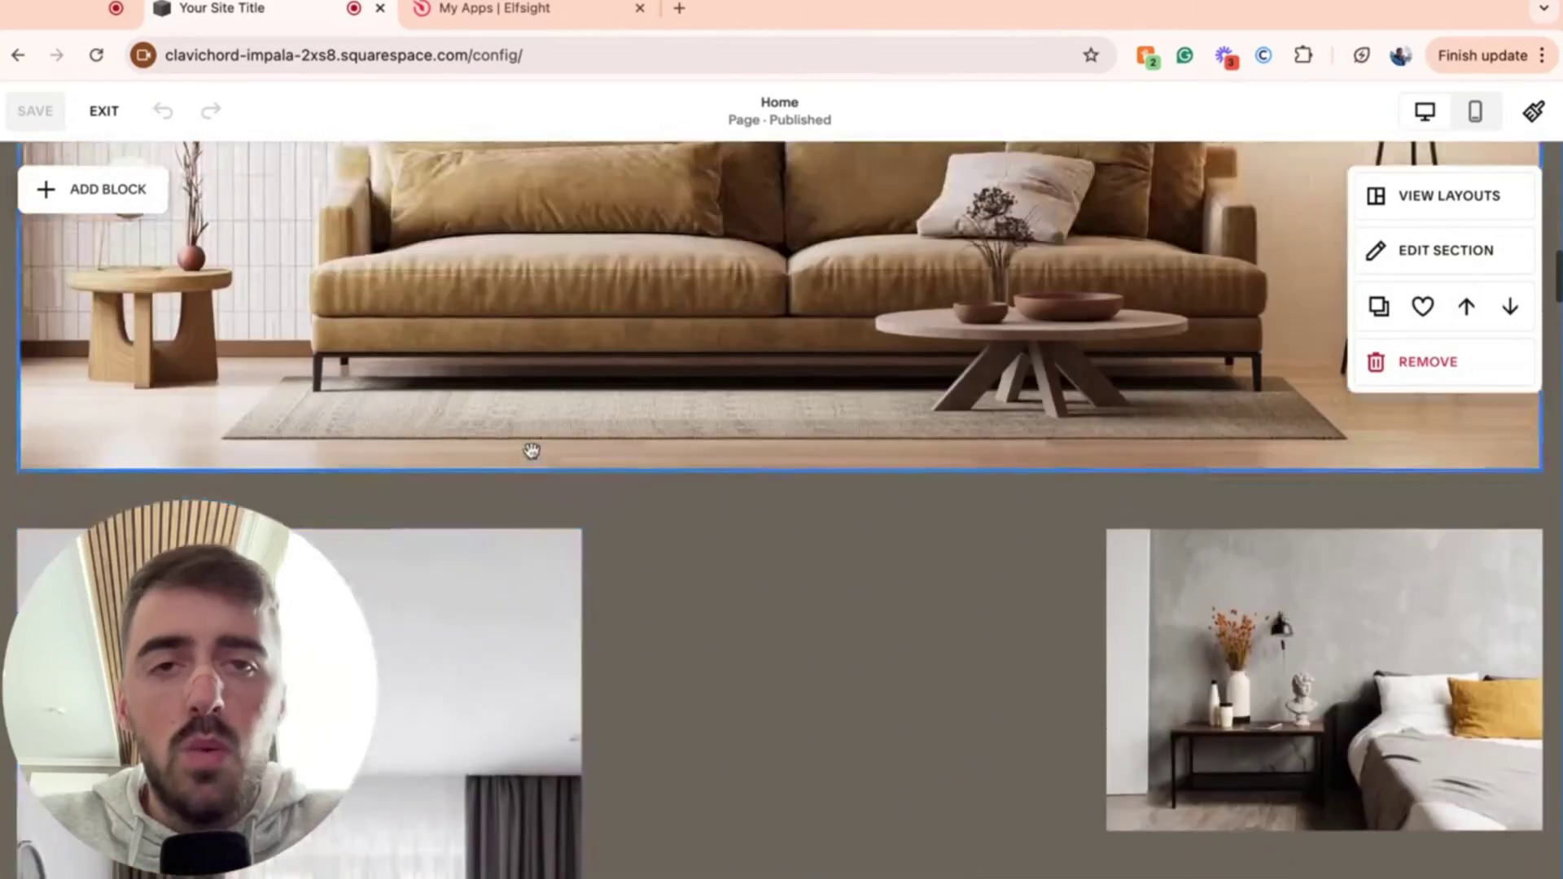
{"action": "scroll", "coordinate": [531, 450], "scroll_direction": "down", "scroll_amount": 9}
{"action": "scroll", "coordinate": [531, 450], "scroll_direction": "up", "scroll_amount": 6}
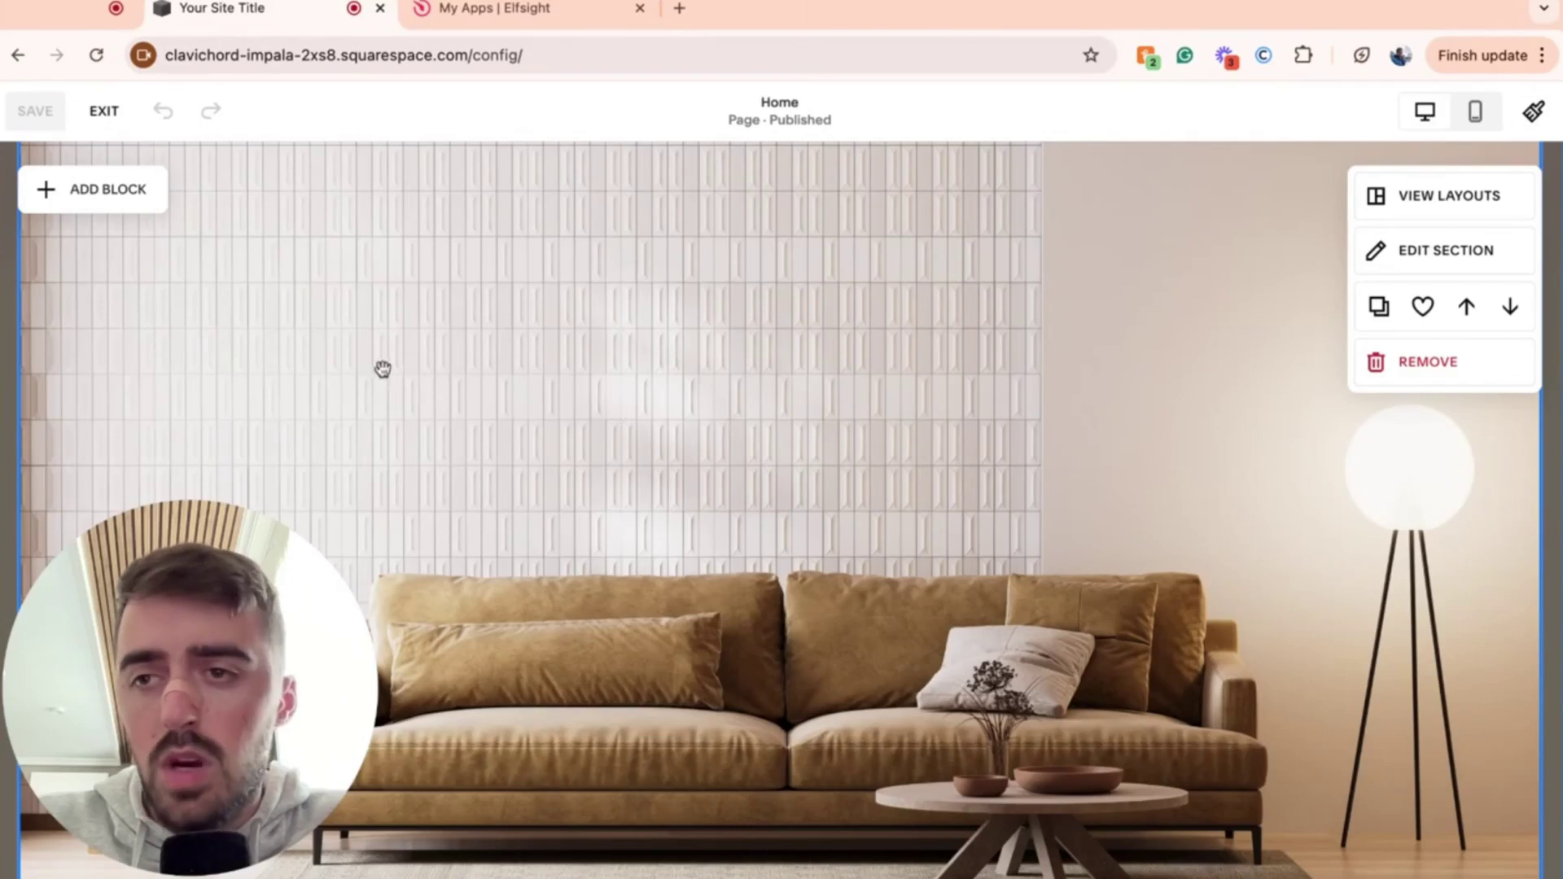
{"action": "scroll", "coordinate": [358, 360], "scroll_direction": "up", "scroll_amount": 1}
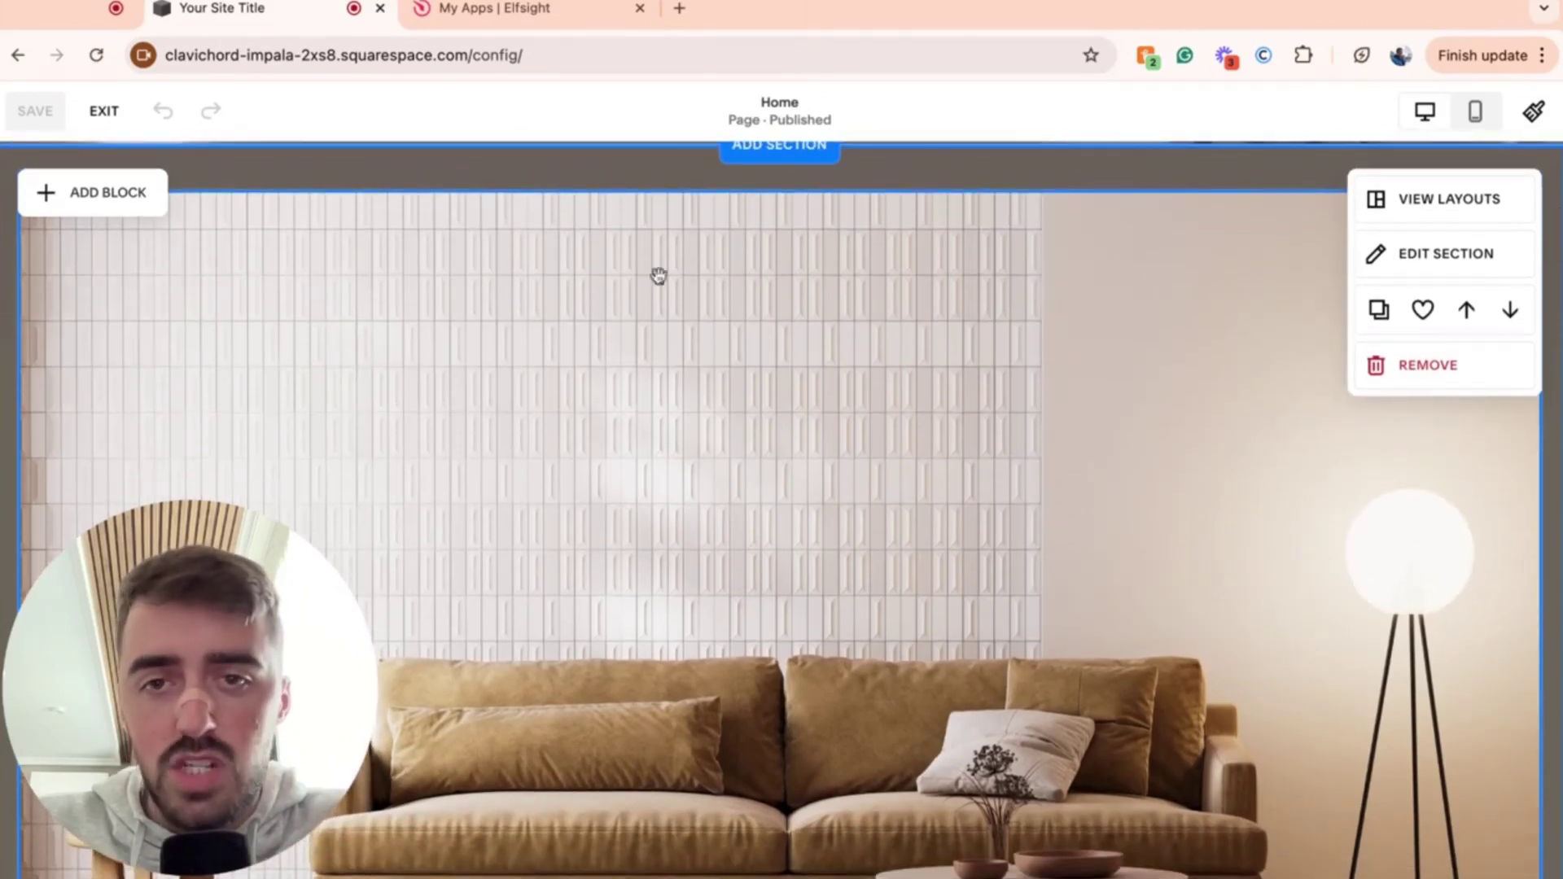
Add a Code block to the sofa section and move it to the section's centre
{"action": "left_click", "coordinate": [94, 197]}
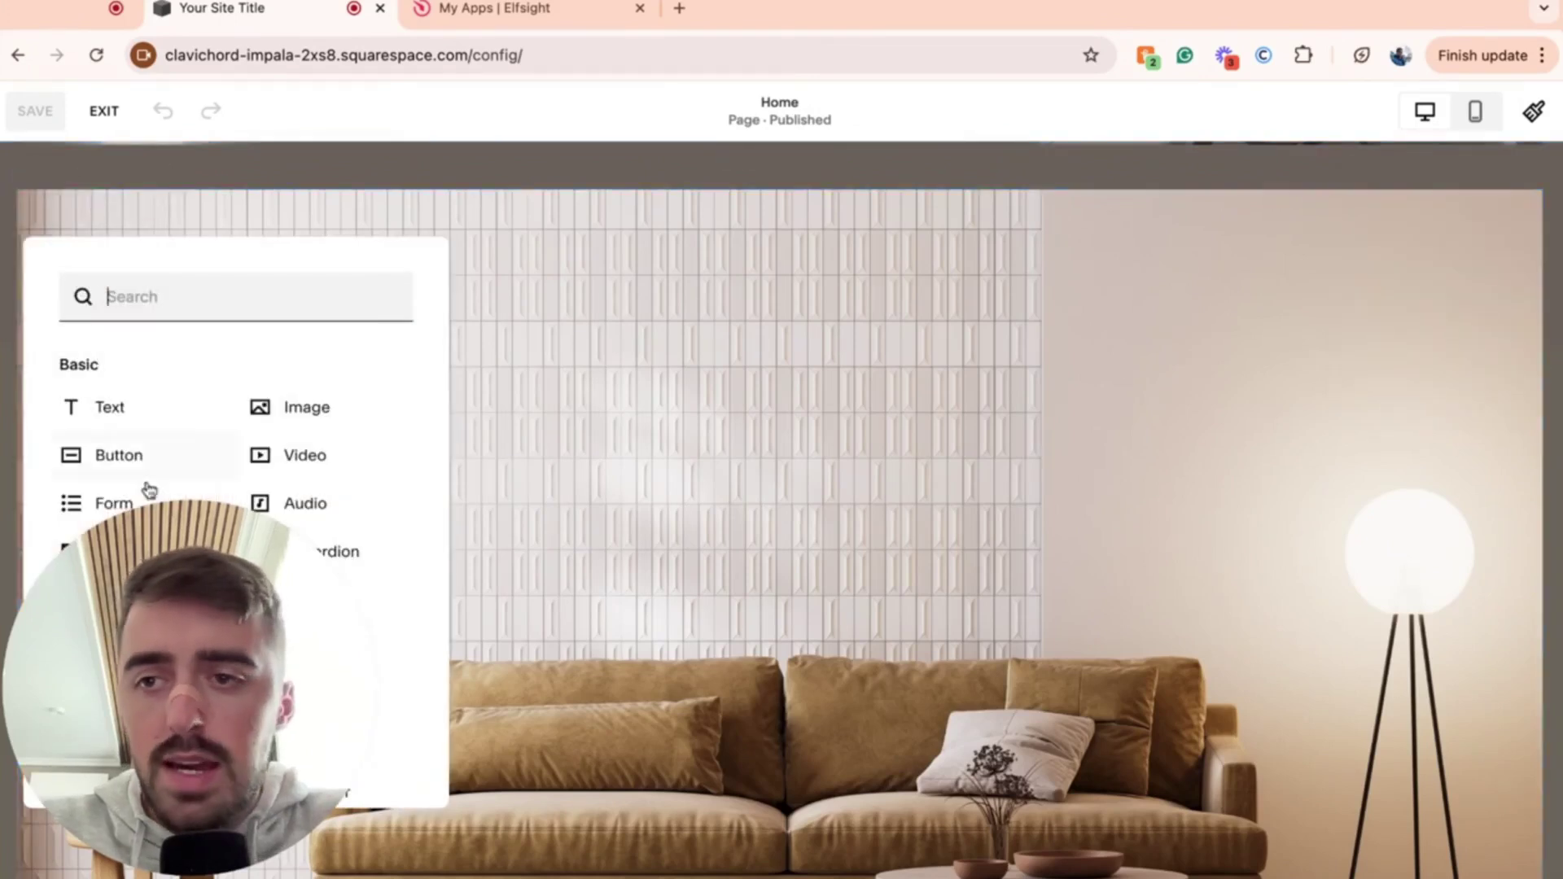
{"action": "scroll", "coordinate": [314, 551], "scroll_direction": "down", "scroll_amount": 3}
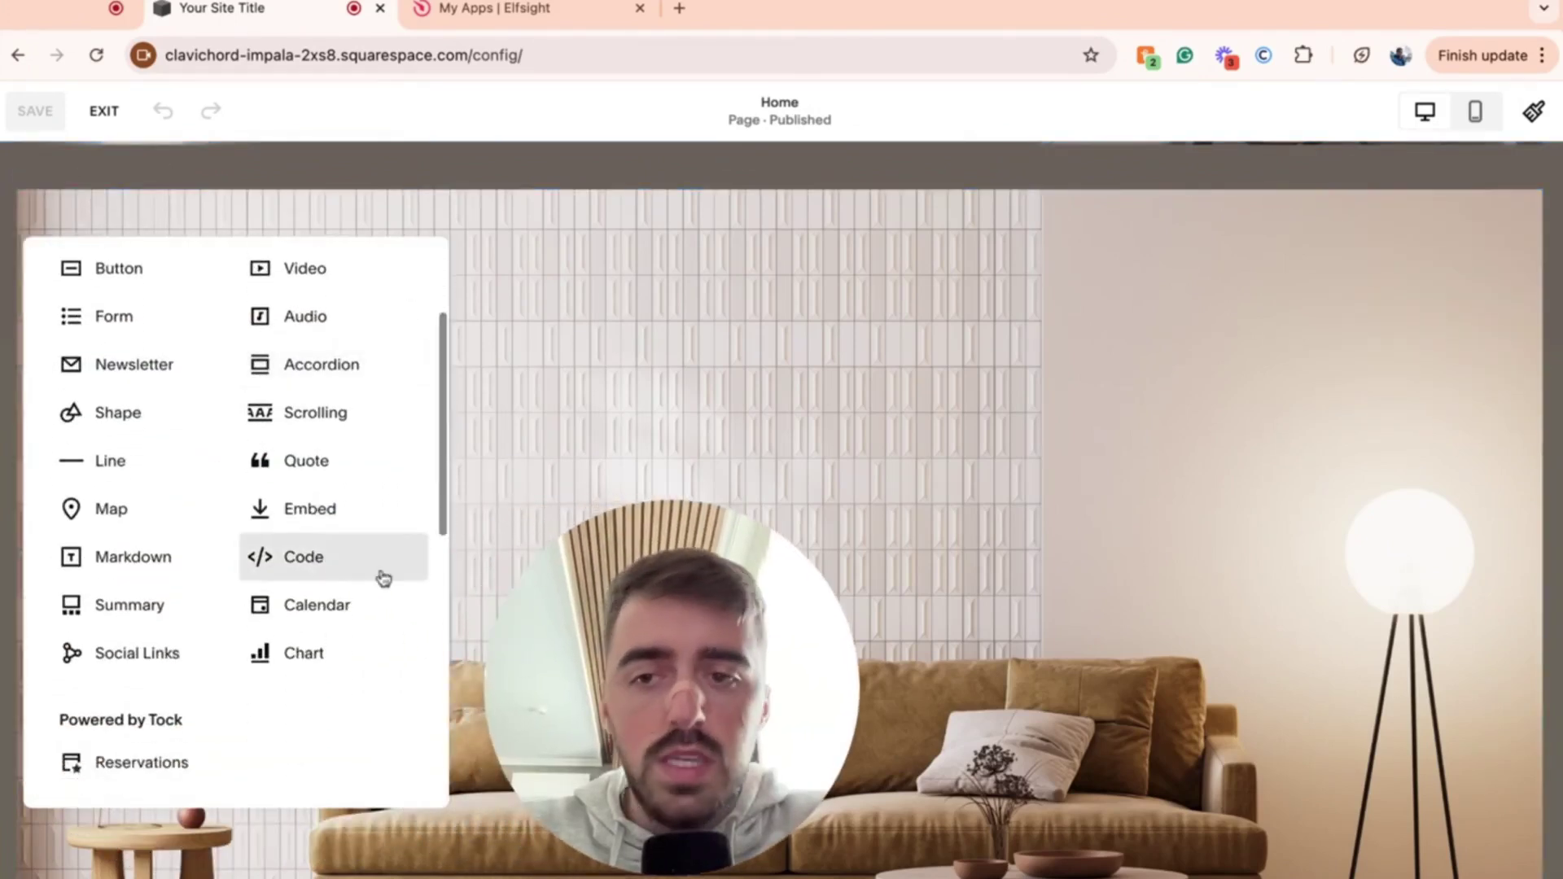
{"action": "left_click", "coordinate": [326, 569]}
{"action": "left_click", "coordinate": [675, 652]}
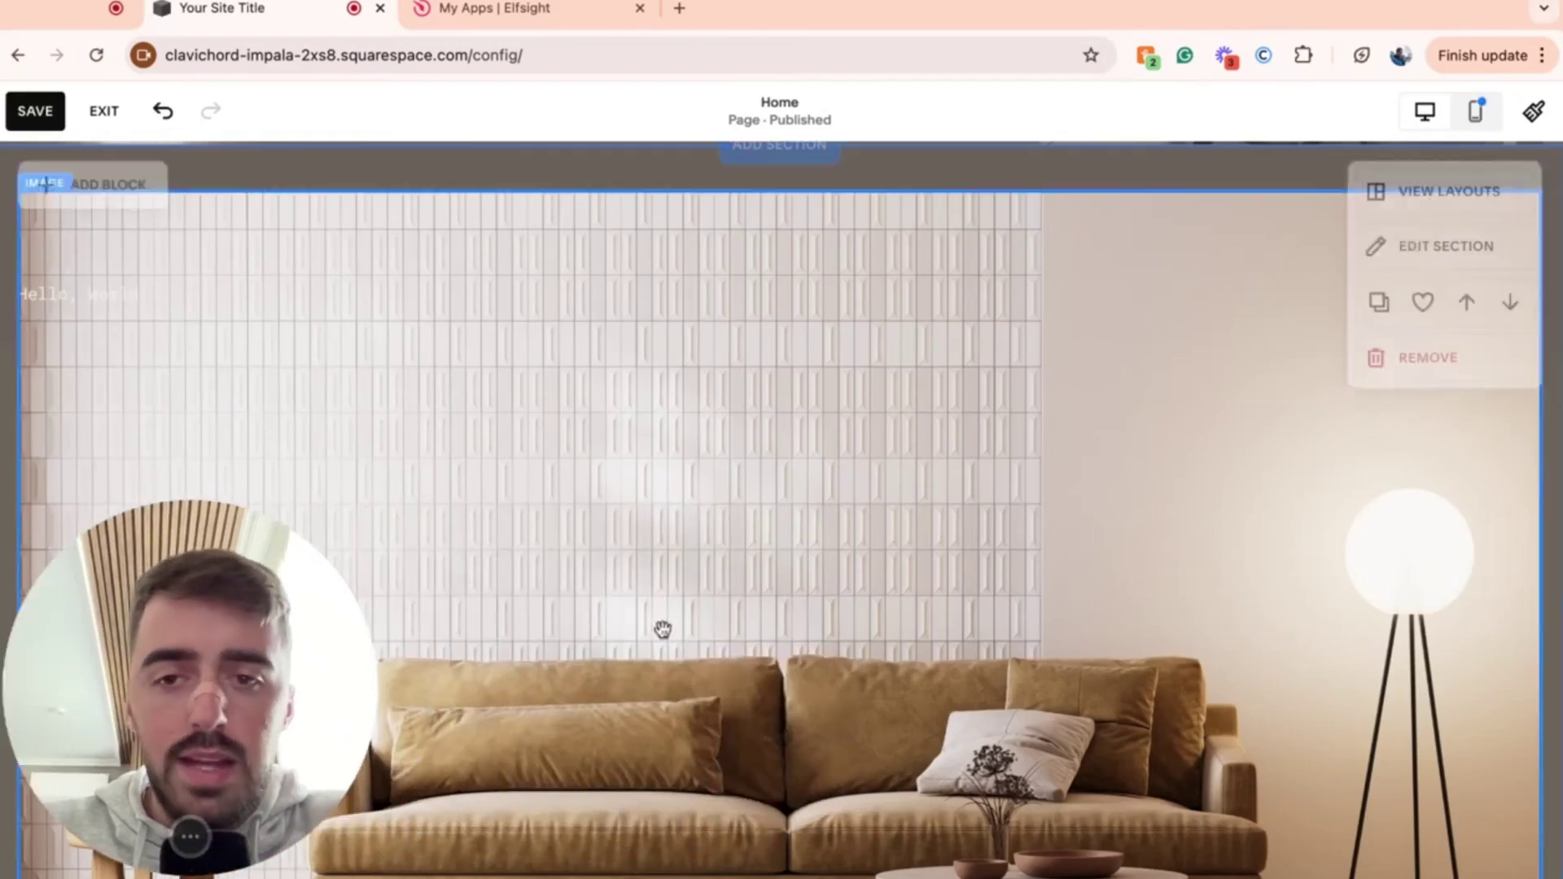
{"action": "left_click_drag", "start_coordinate": [87, 334], "coordinate": [821, 507]}
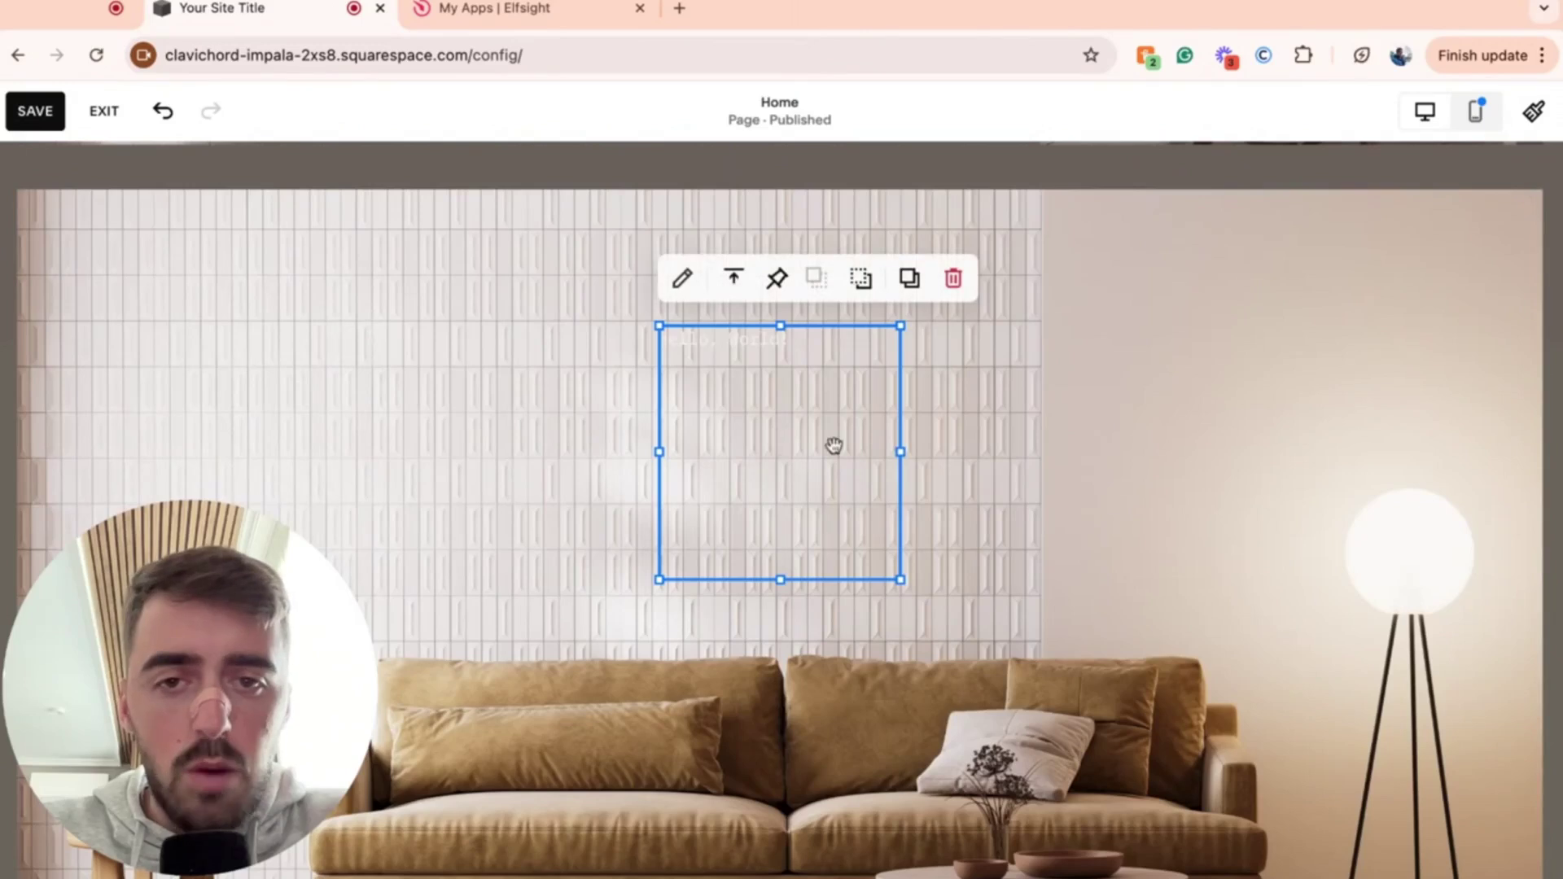
Replace the sample 'Hello, World!' code with the copied Elfsight embed script
{"action": "left_click", "coordinate": [684, 281]}
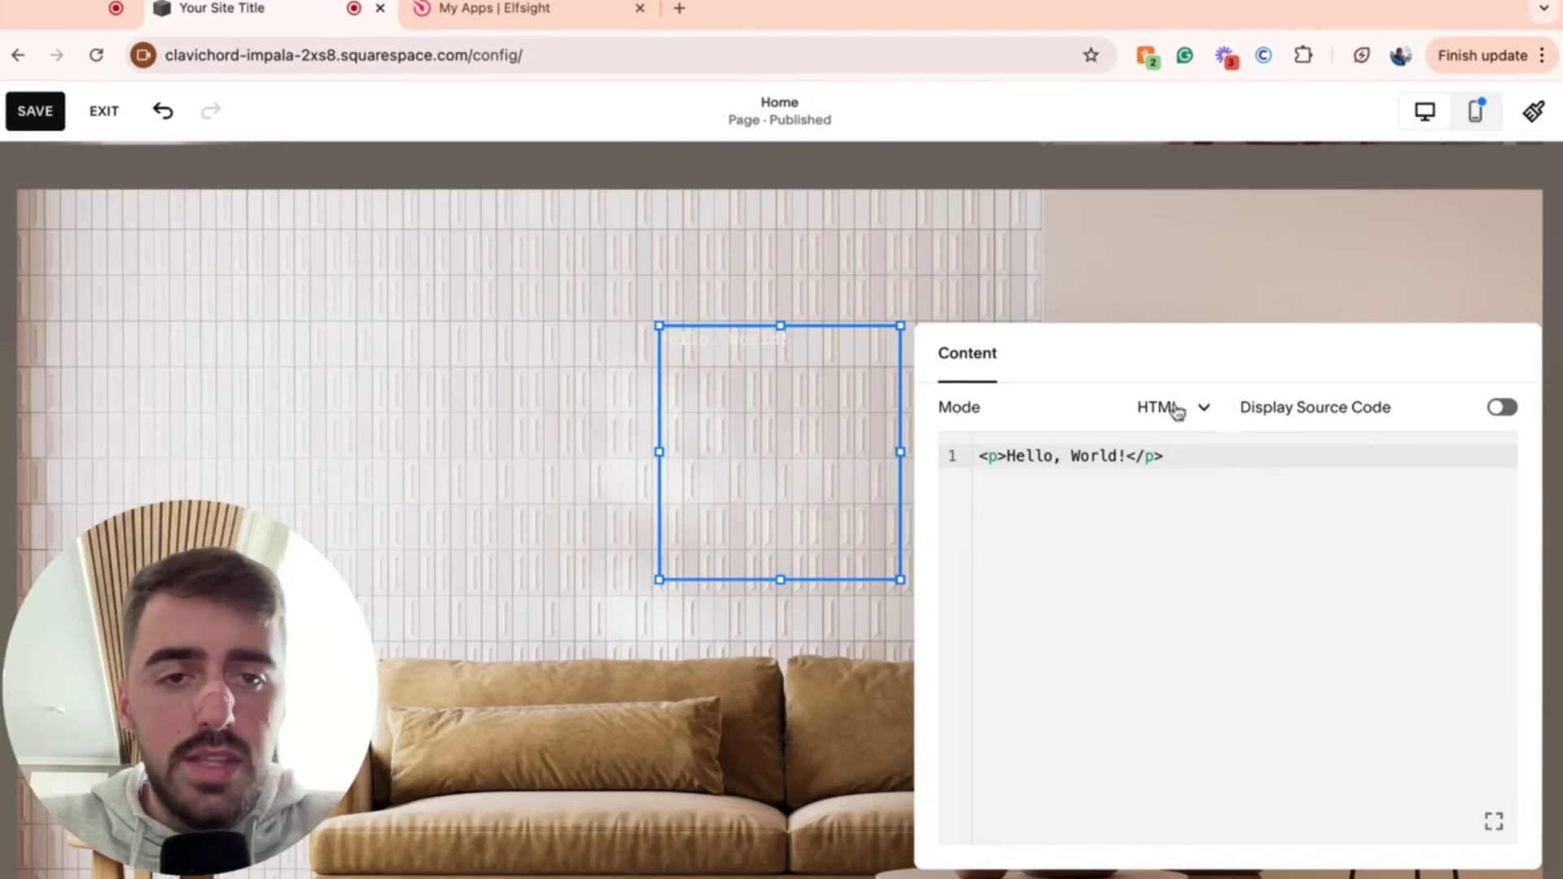
{"action": "left_click_drag", "start_coordinate": [1190, 566], "coordinate": [863, 428]}
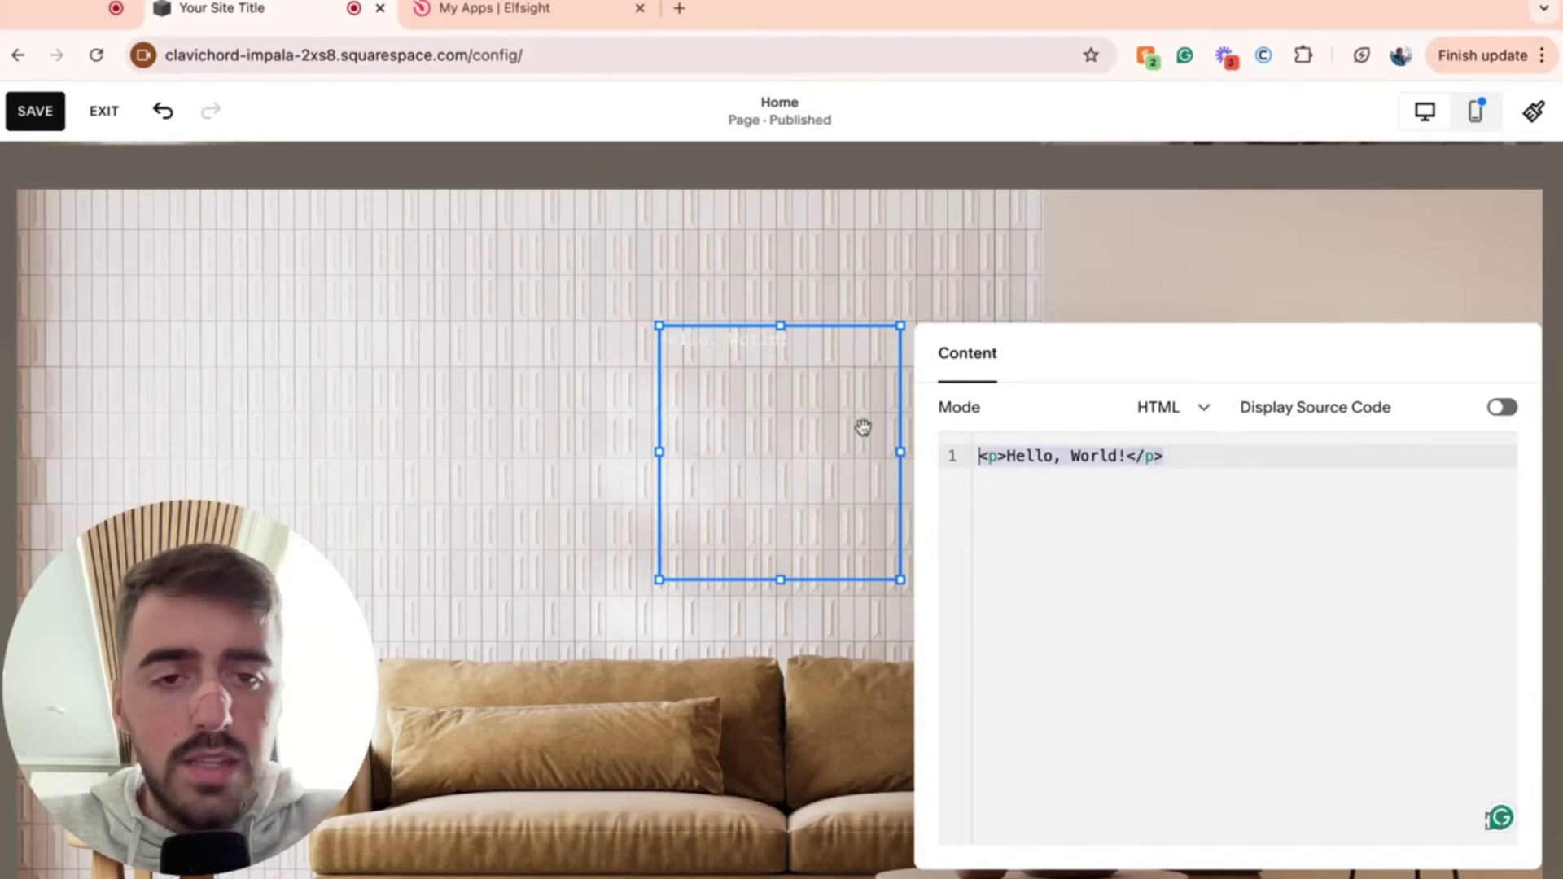
{"action": "key", "text": "BackSpace"}
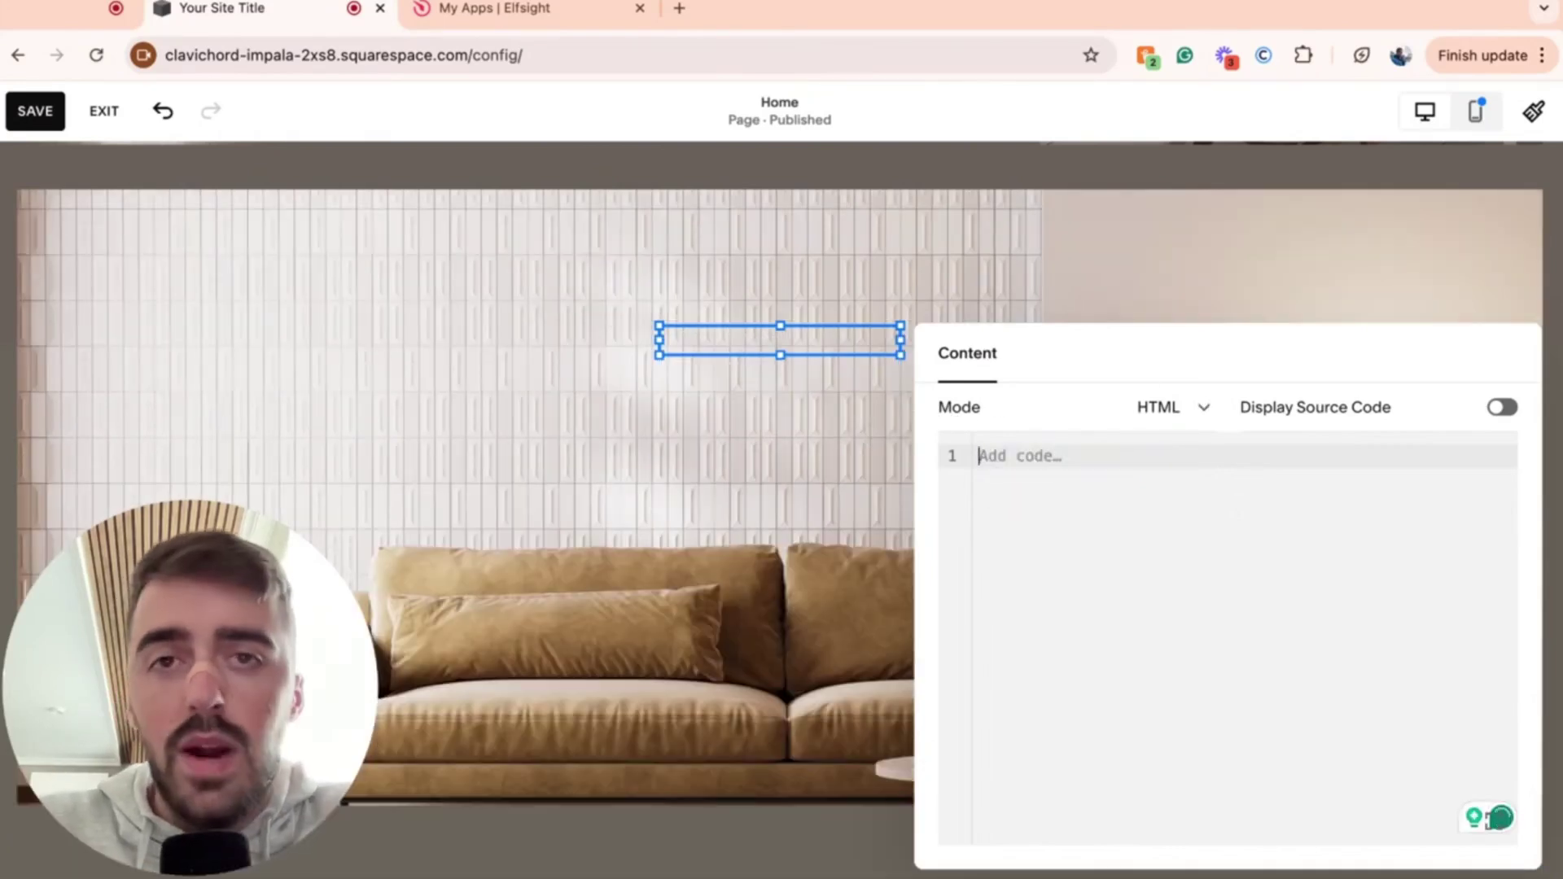
{"action": "key", "text": "super+v"}
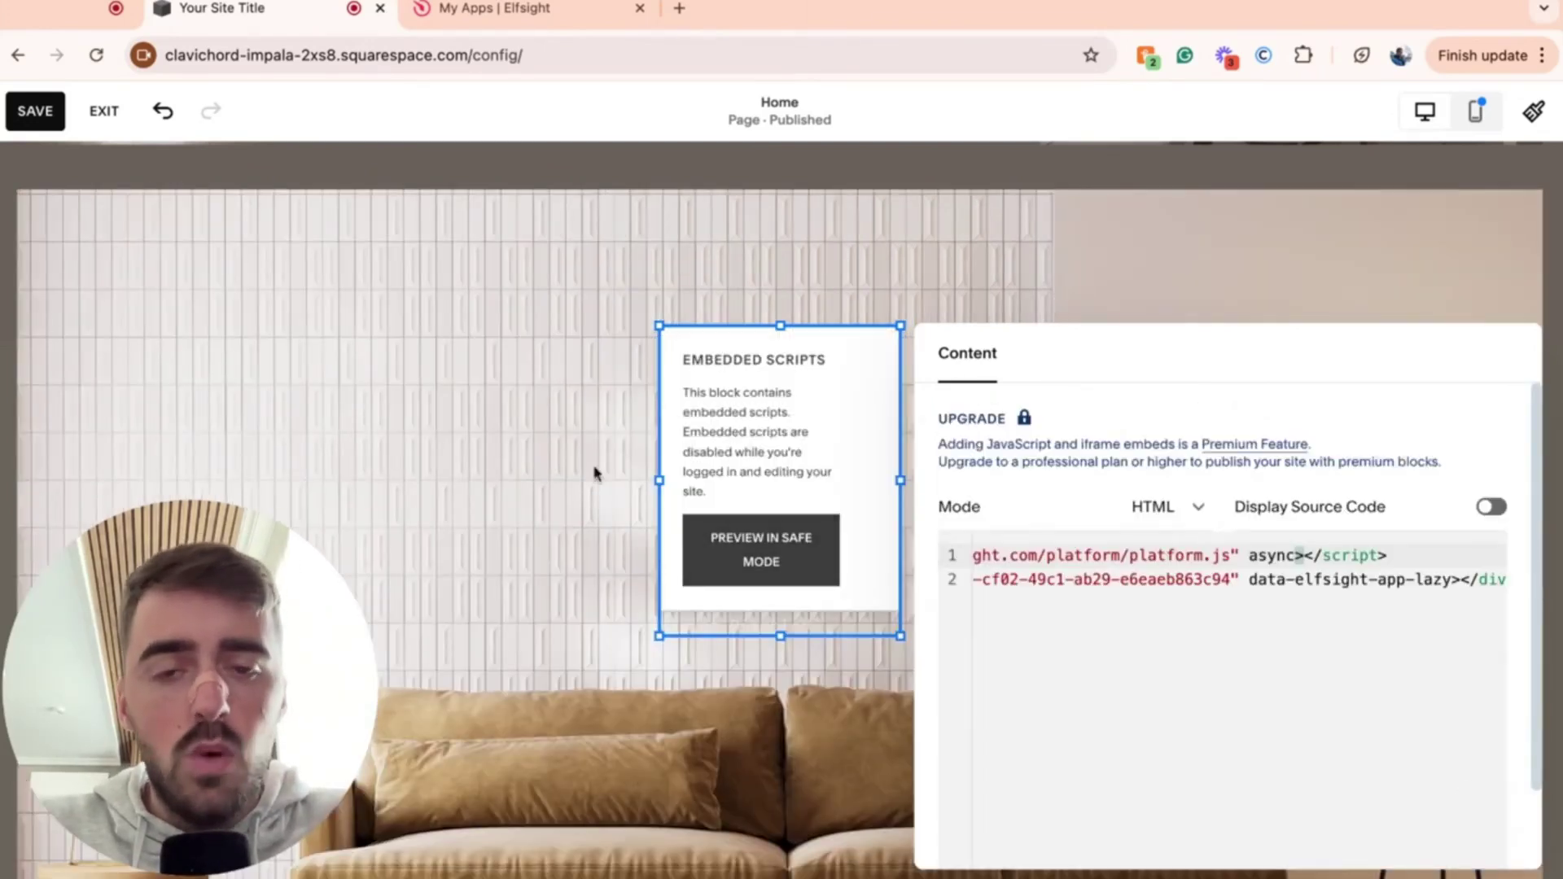
Close the code editor and preview the countdown widget in Safe Mode
{"action": "left_click", "coordinate": [573, 438]}
{"action": "left_click", "coordinate": [744, 495]}
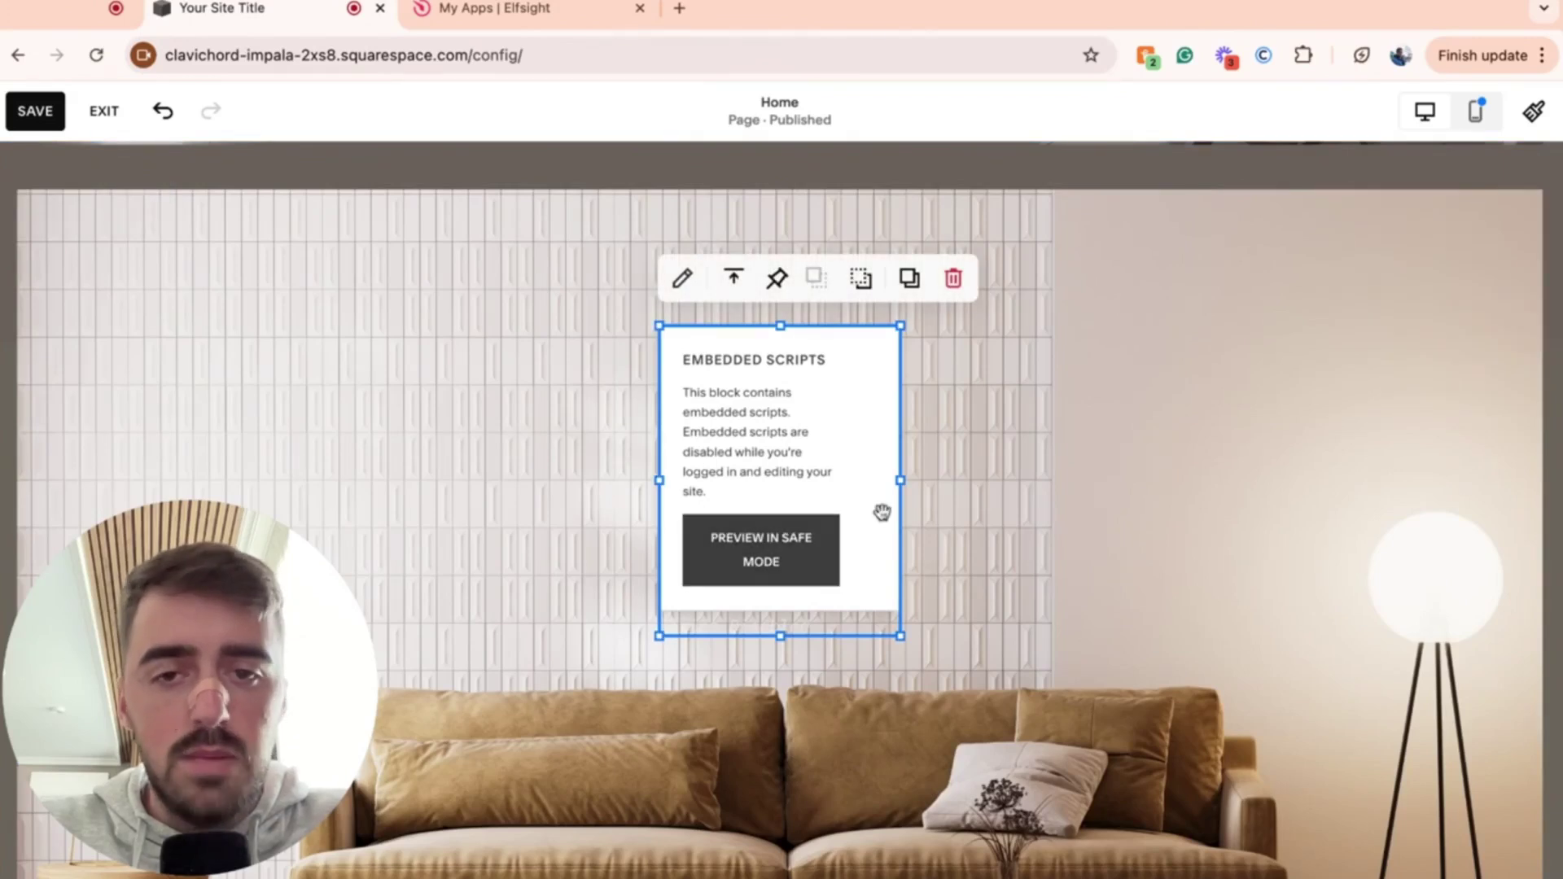
{"action": "left_click", "coordinate": [774, 569]}
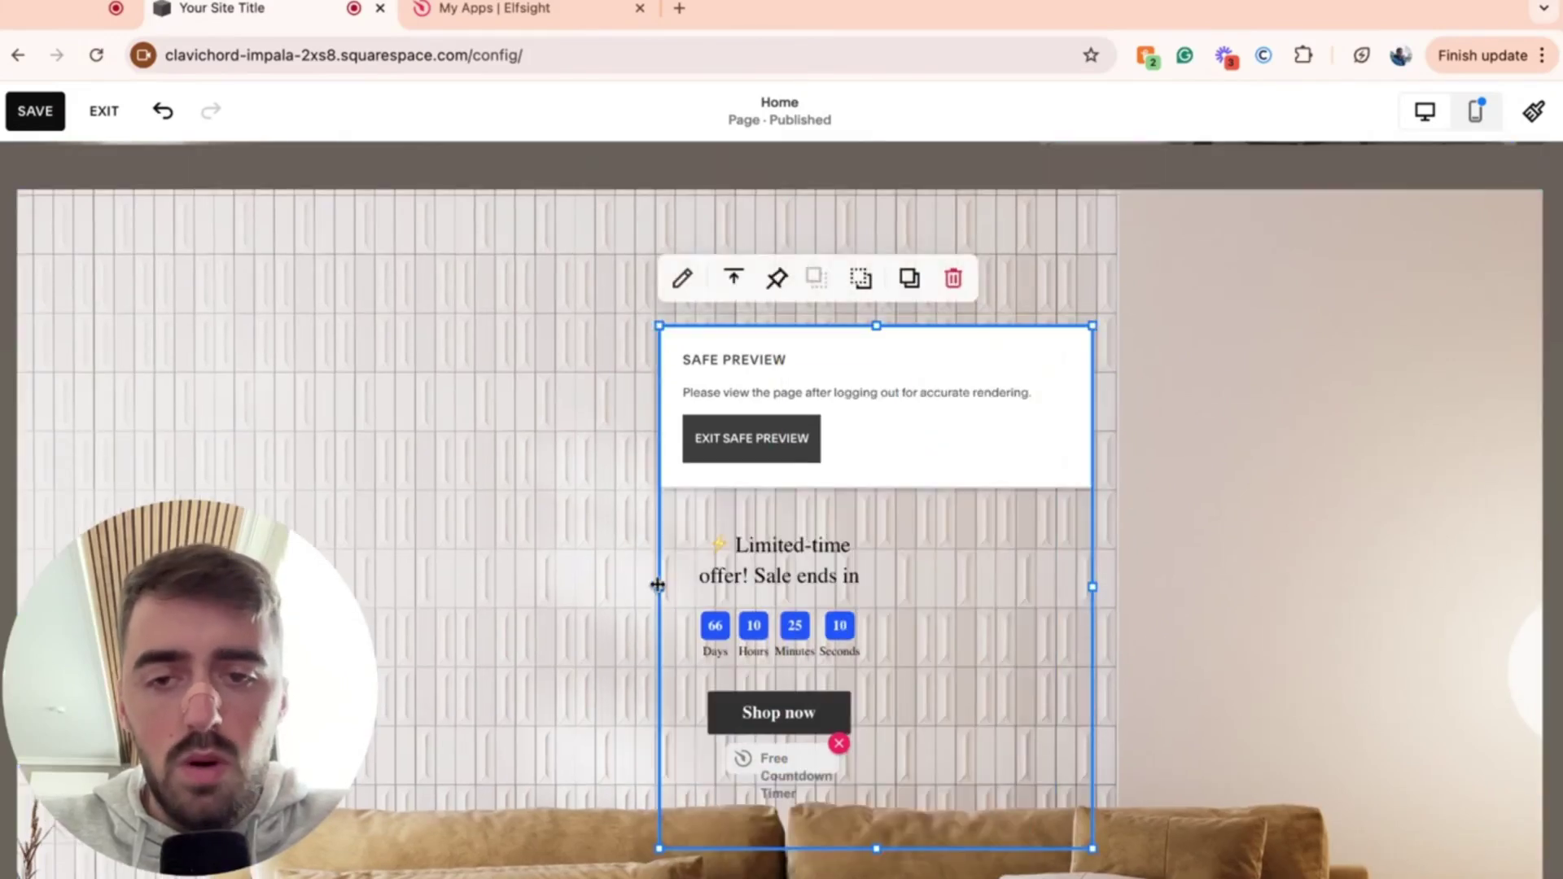
Widen the countdown block to the left, move it higher in the section, and save the page
{"action": "left_click_drag", "start_coordinate": [658, 585], "coordinate": [532, 585]}
{"action": "left_click_drag", "start_coordinate": [682, 544], "coordinate": [685, 455]}
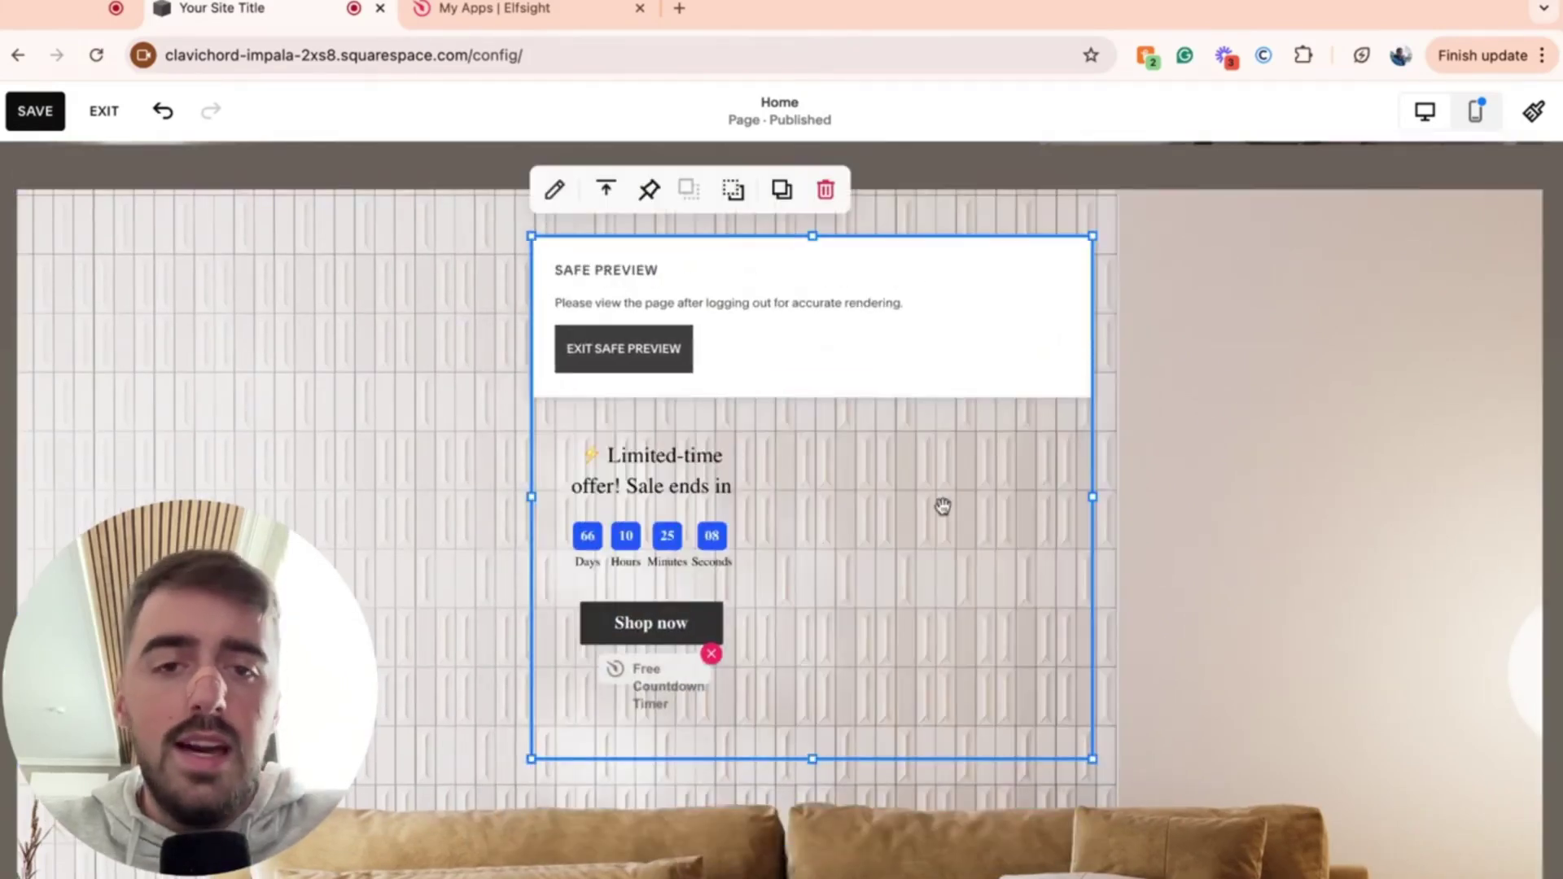
{"action": "left_click", "coordinate": [1246, 412]}
{"action": "left_click", "coordinate": [37, 111]}
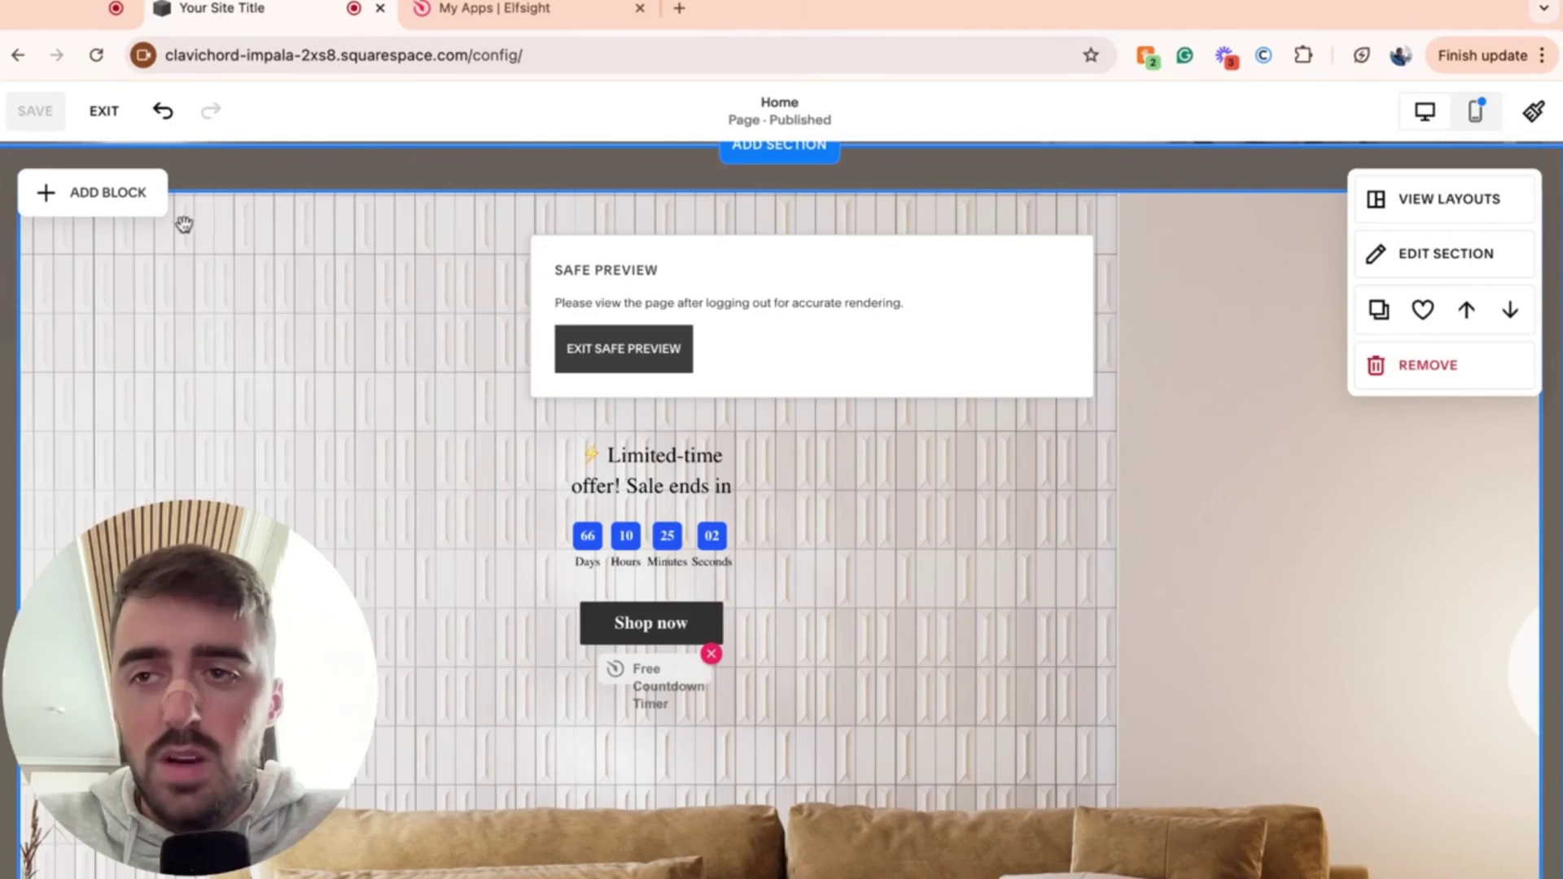
Exit the Squarespace editor and scroll to the blue-tile countdown above the Shop now button
{"action": "key", "text": "Escape"}
{"action": "scroll", "coordinate": [733, 294], "scroll_direction": "down", "scroll_amount": 10}
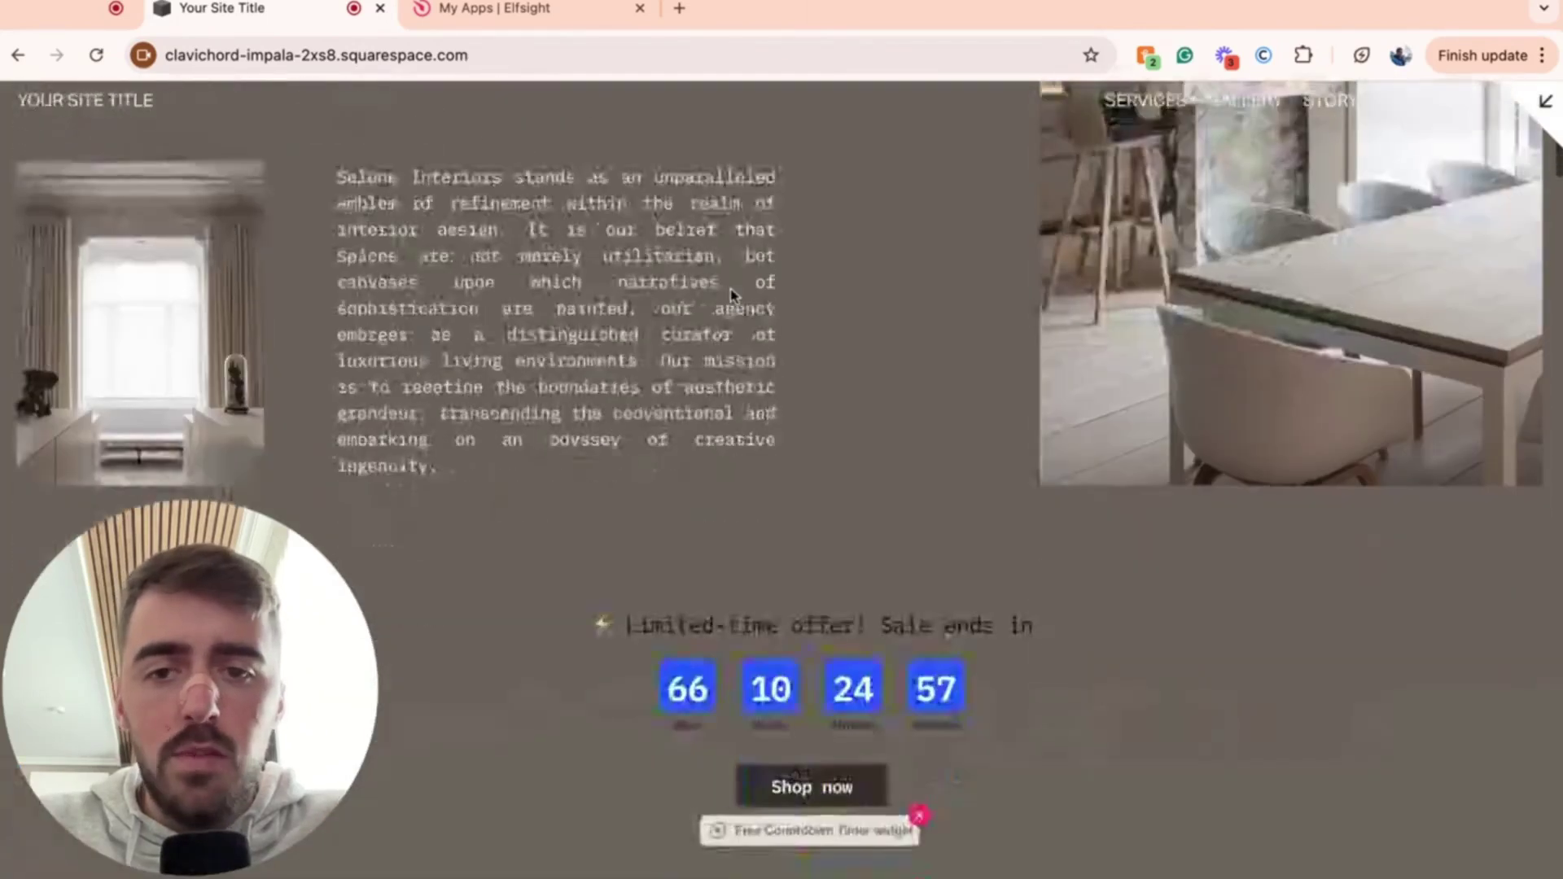